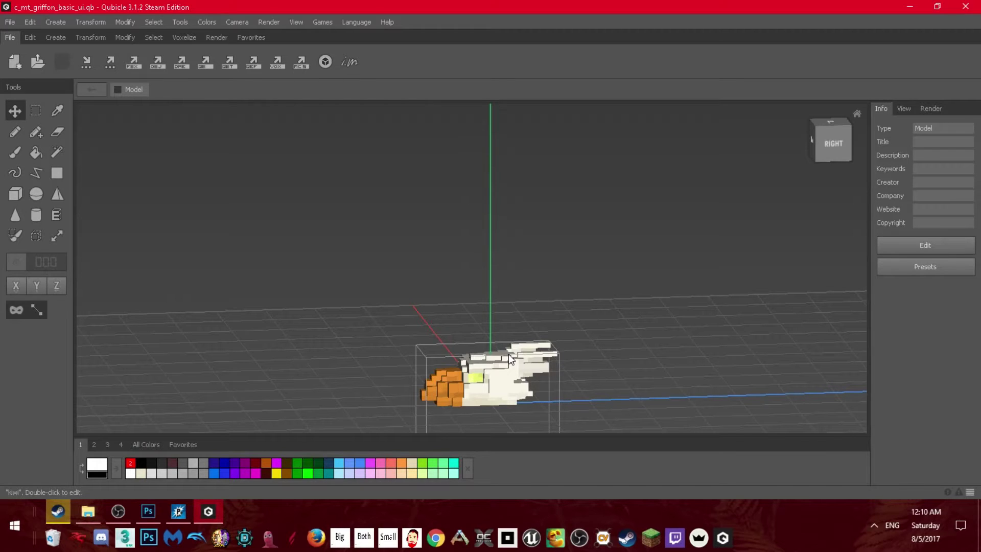
- Examine the griffon head model from several sides and check the position settings of its kiwi matrix
{"action": "right_click_drag", "start_coordinate": [536, 328], "coordinate": [518, 364]}
{"action": "left_click", "coordinate": [838, 148]}
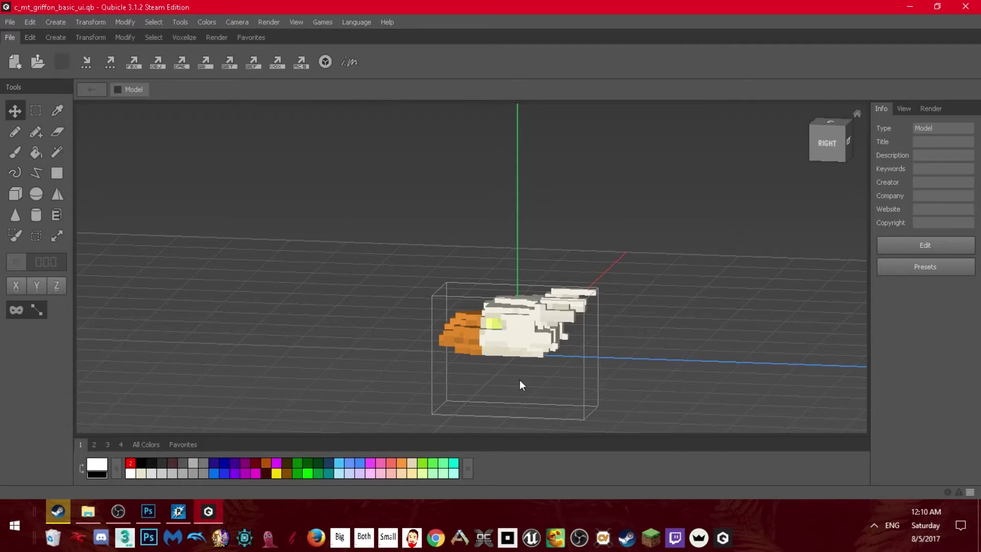
{"action": "middle_click_drag", "start_coordinate": [520, 379], "coordinate": [540, 360]}
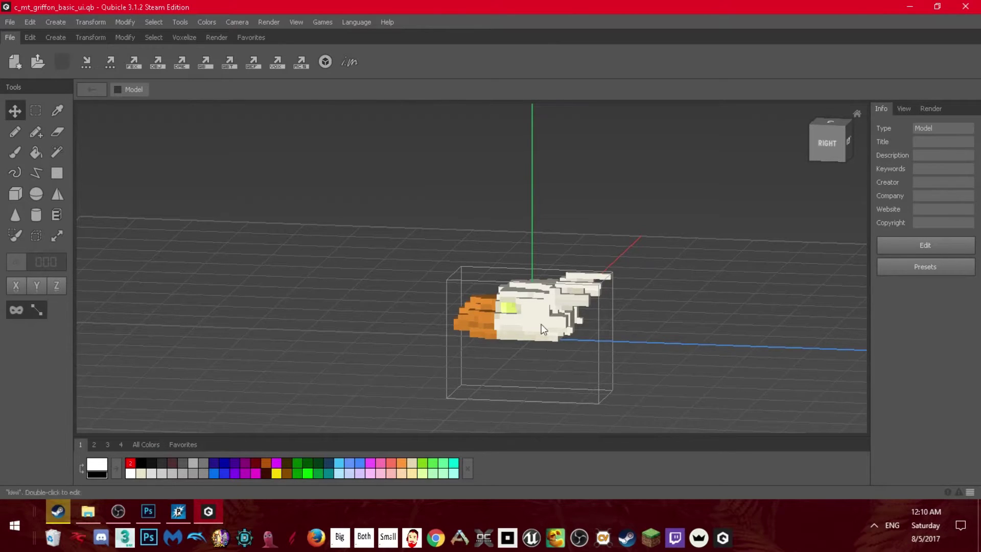
{"action": "right_click_drag", "start_coordinate": [653, 366], "coordinate": [664, 314]}
{"action": "left_click", "coordinate": [545, 303]}
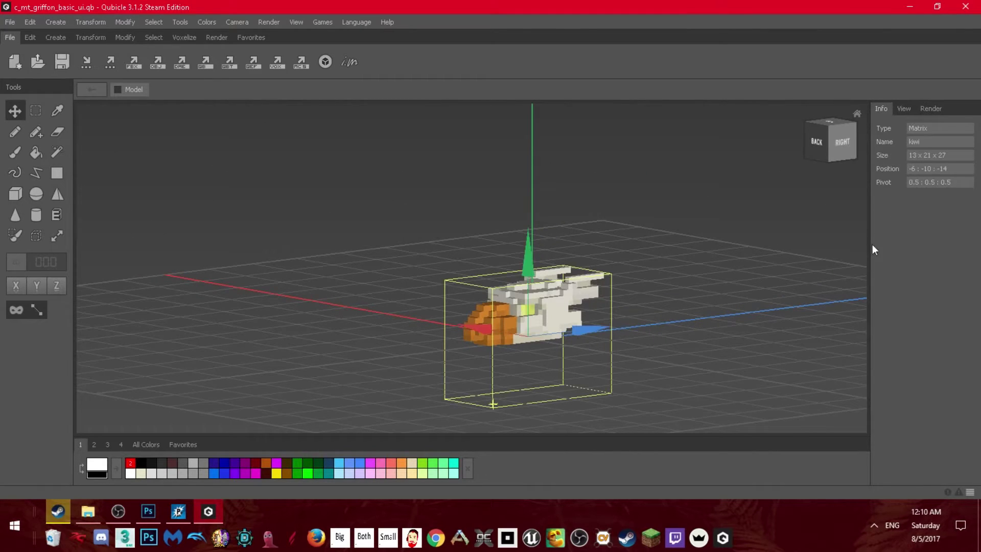
{"action": "right_click_drag", "start_coordinate": [775, 282], "coordinate": [729, 307]}
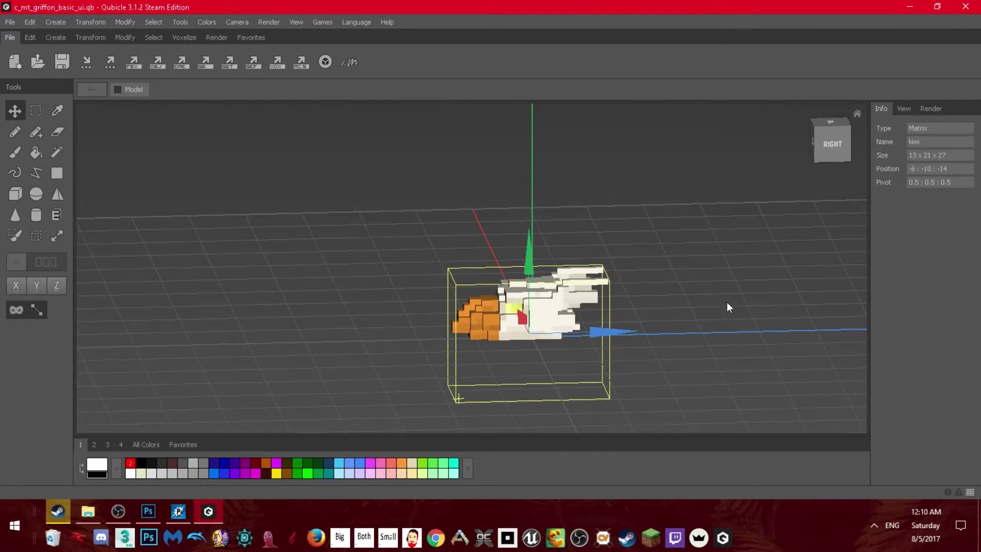
{"action": "left_click", "coordinate": [930, 168]}
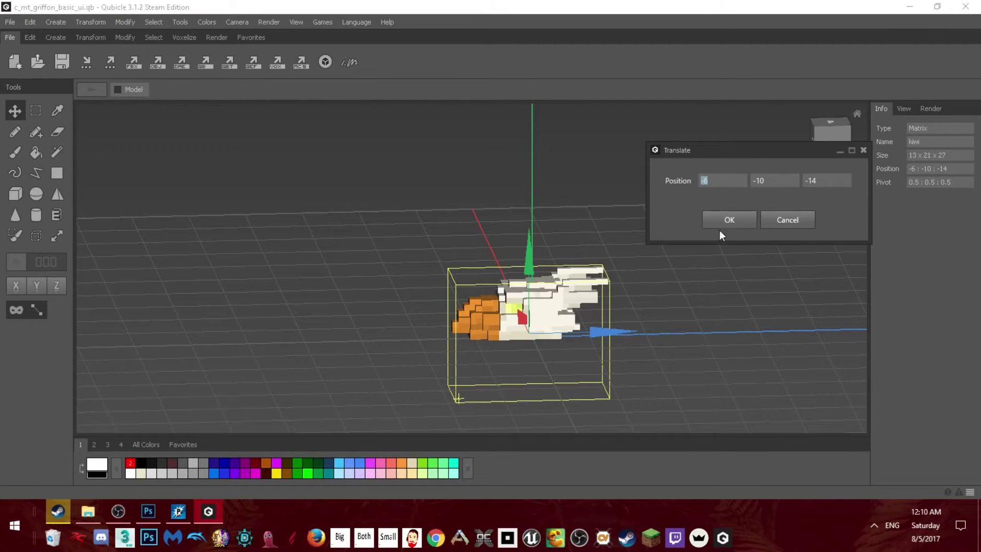
{"action": "left_click", "coordinate": [792, 225]}
{"action": "right_click_drag", "start_coordinate": [700, 320], "coordinate": [656, 319]}
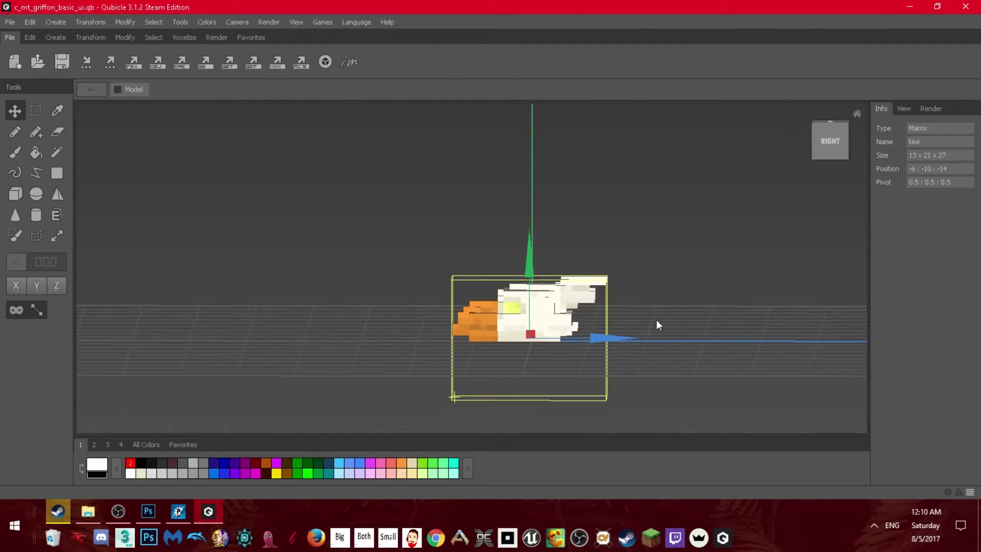
{"action": "left_click", "coordinate": [826, 152]}
{"action": "right_click_drag", "start_coordinate": [723, 339], "coordinate": [617, 313]}
{"action": "left_click", "coordinate": [706, 284]}
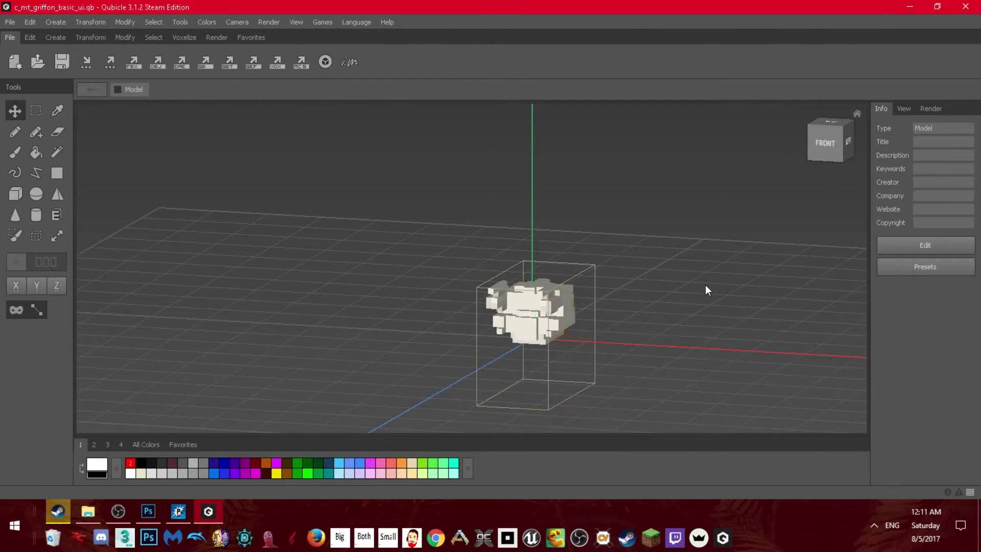
- Select the kiwi matrix and set up an FBX export, keeping pivot and position As Specified and the material type Texture
{"action": "right_click_drag", "start_coordinate": [505, 396], "coordinate": [508, 354]}
{"action": "left_click", "coordinate": [509, 325]}
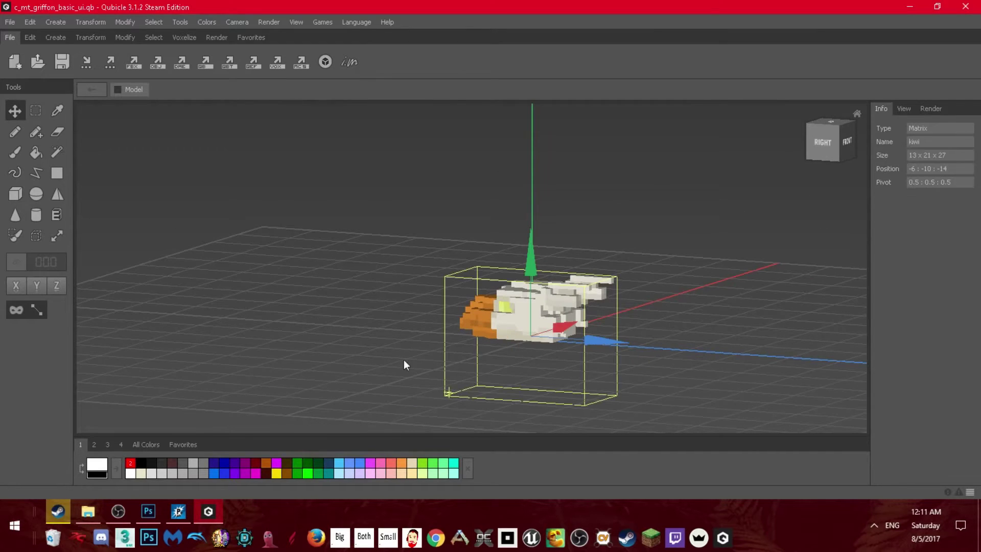
{"action": "left_click", "coordinate": [133, 64]}
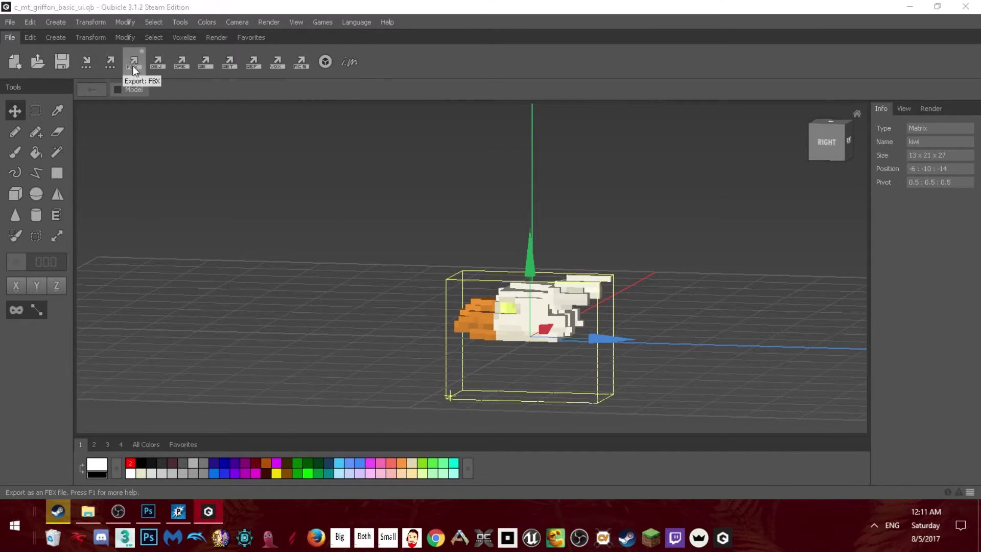
{"action": "left_click_drag", "start_coordinate": [416, 97], "coordinate": [340, 102]}
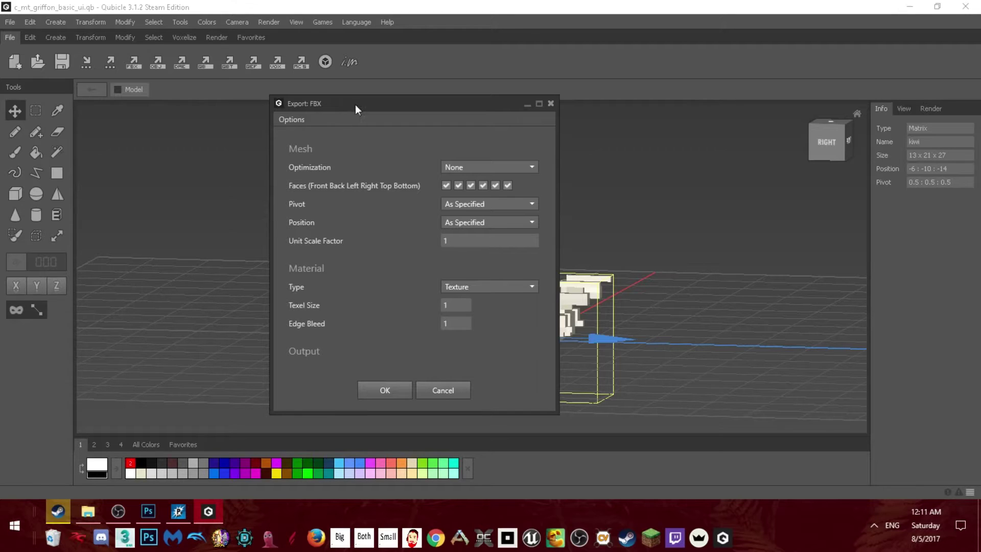
{"action": "left_click_drag", "start_coordinate": [355, 104], "coordinate": [330, 87]}
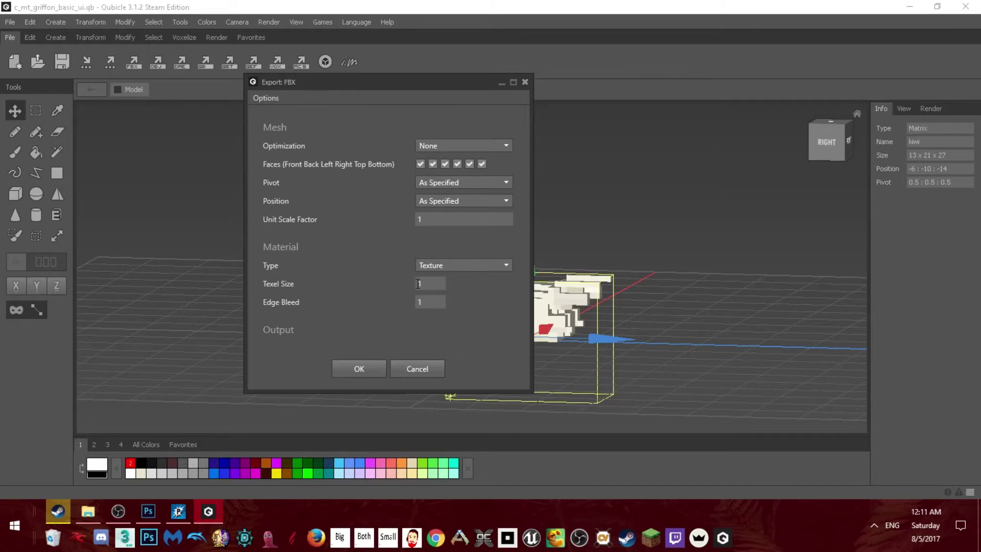
{"action": "left_click", "coordinate": [458, 186]}
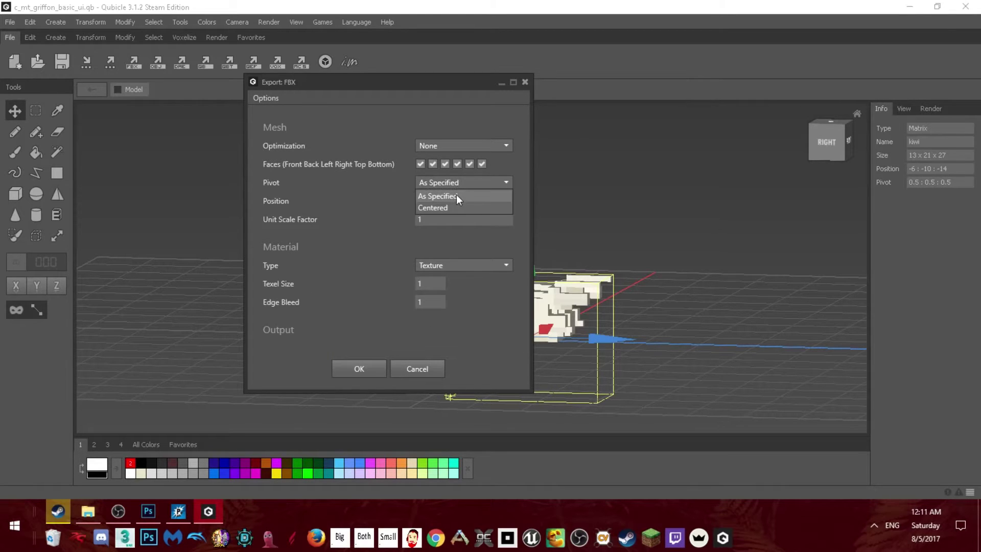
{"action": "left_click", "coordinate": [318, 207]}
{"action": "left_click", "coordinate": [443, 201]}
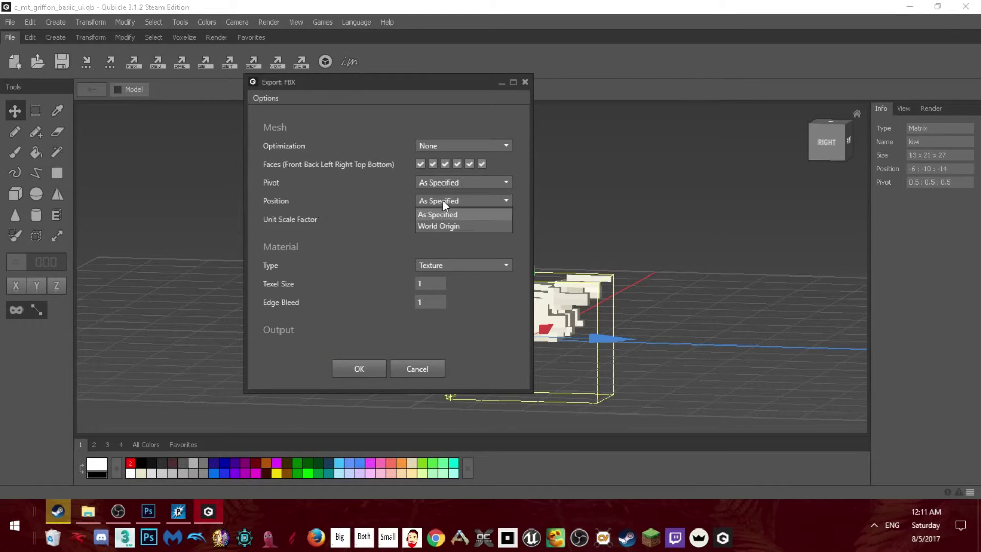
{"action": "left_click", "coordinate": [364, 268]}
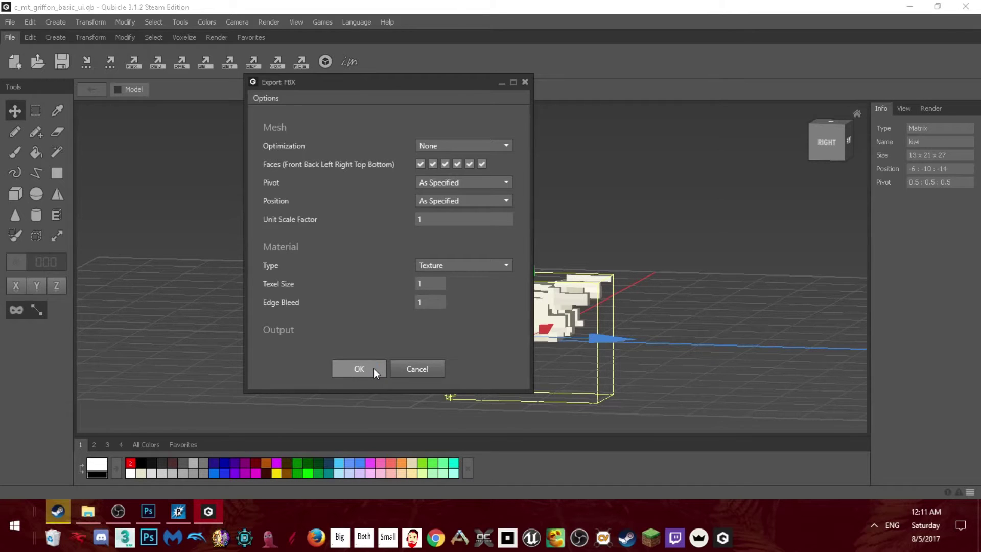
{"action": "left_click", "coordinate": [359, 369]}
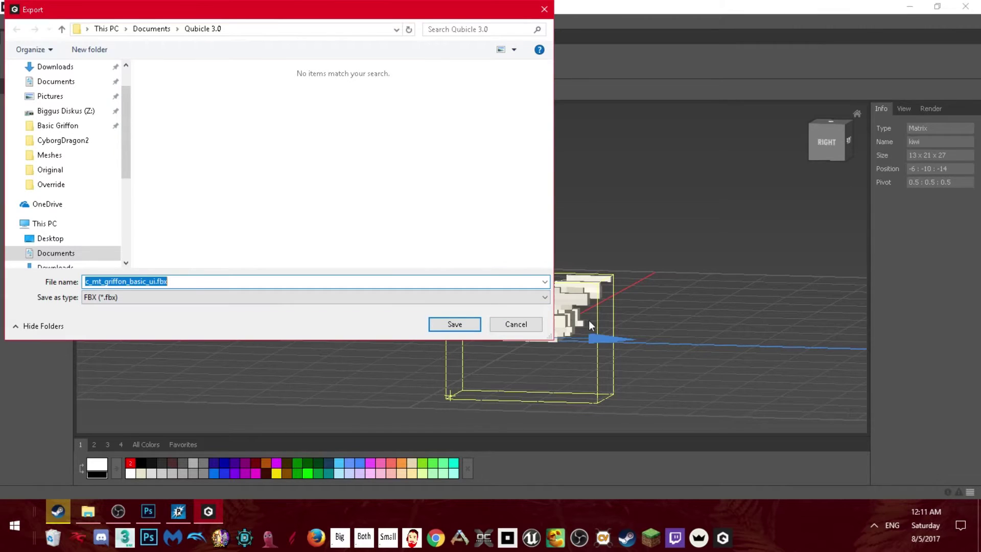
- Browse to Trove's Live/particles/VFX/Meshes folder as the destination for the FBX export
{"action": "left_click_drag", "start_coordinate": [458, 17], "coordinate": [458, 72]}
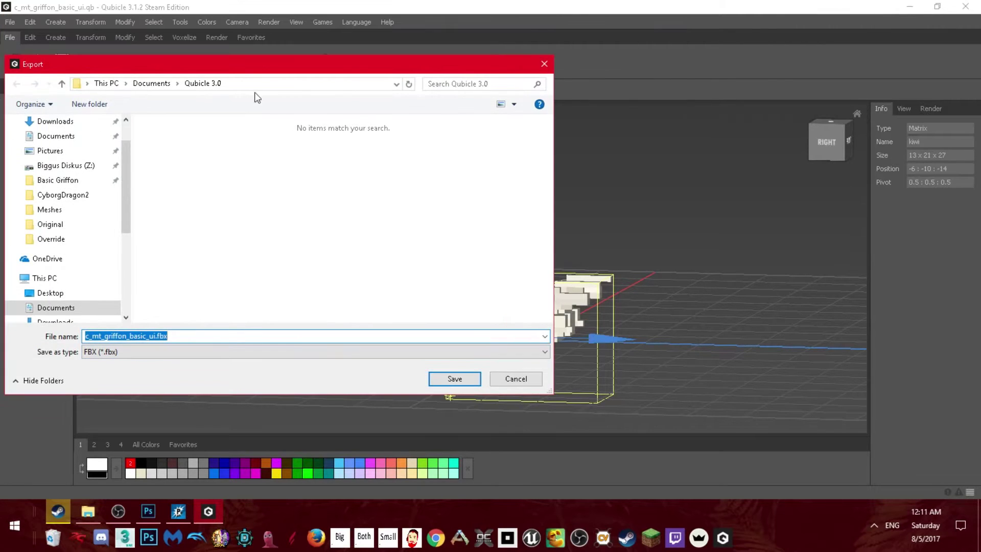
{"action": "left_click_drag", "start_coordinate": [302, 67], "coordinate": [353, 33]}
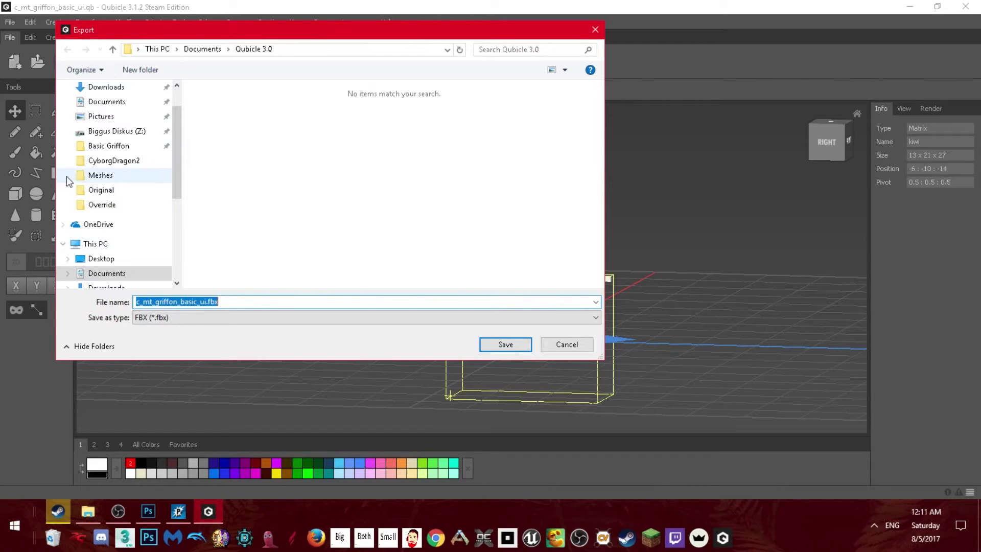
{"action": "left_click", "coordinate": [95, 177]}
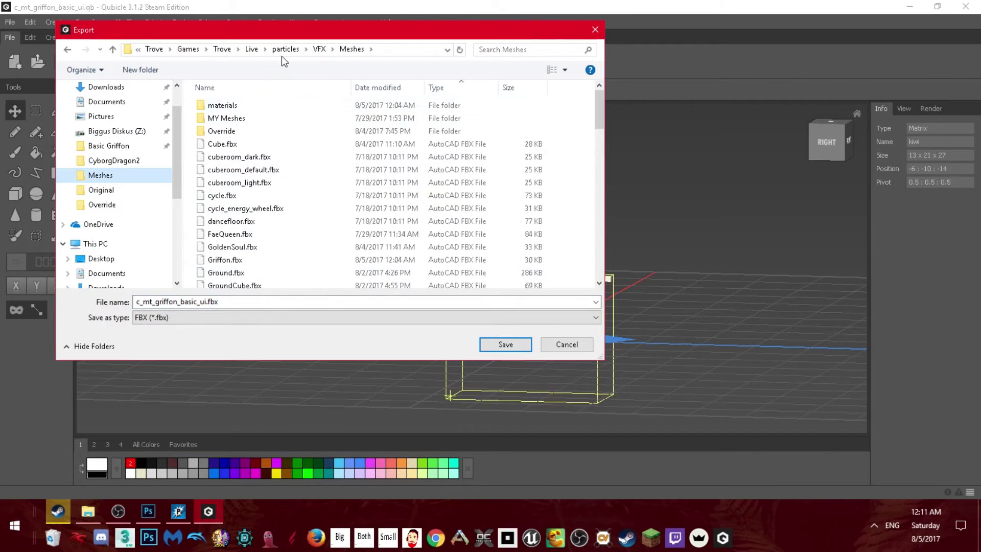
{"action": "left_click", "coordinate": [285, 49]}
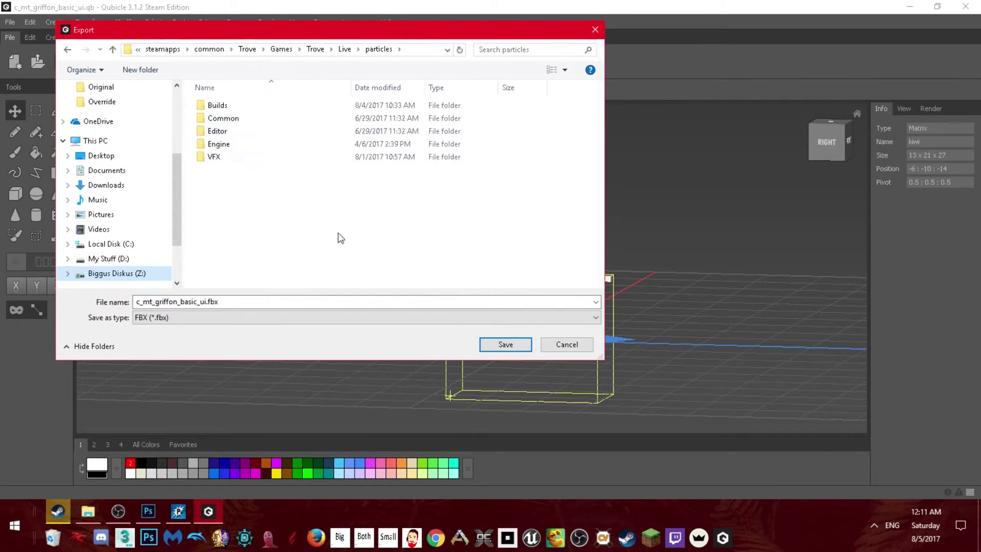
{"action": "left_click", "coordinate": [211, 157]}
{"action": "double_click", "coordinate": [211, 159]}
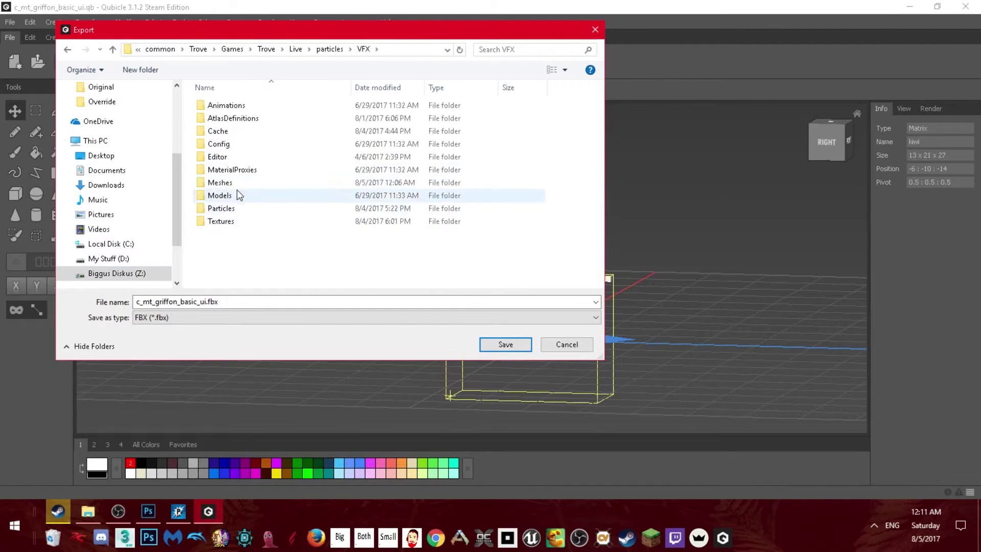
{"action": "left_click", "coordinate": [237, 185]}
{"action": "double_click", "coordinate": [237, 185]}
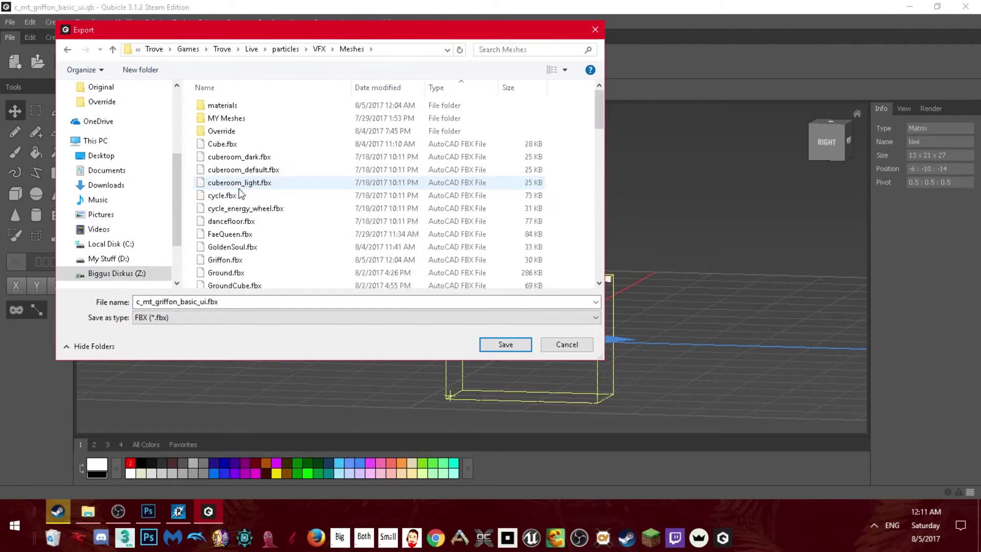
- Name the FBX file Griffon2 and export it to the Meshes folder
{"action": "left_click", "coordinate": [281, 301]}
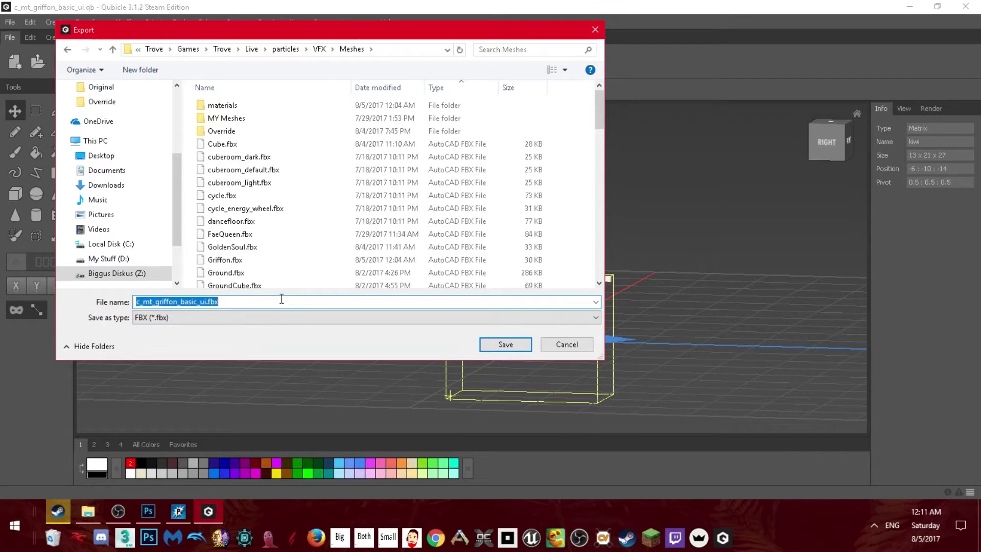
{"action": "type", "text": "Griffon"}
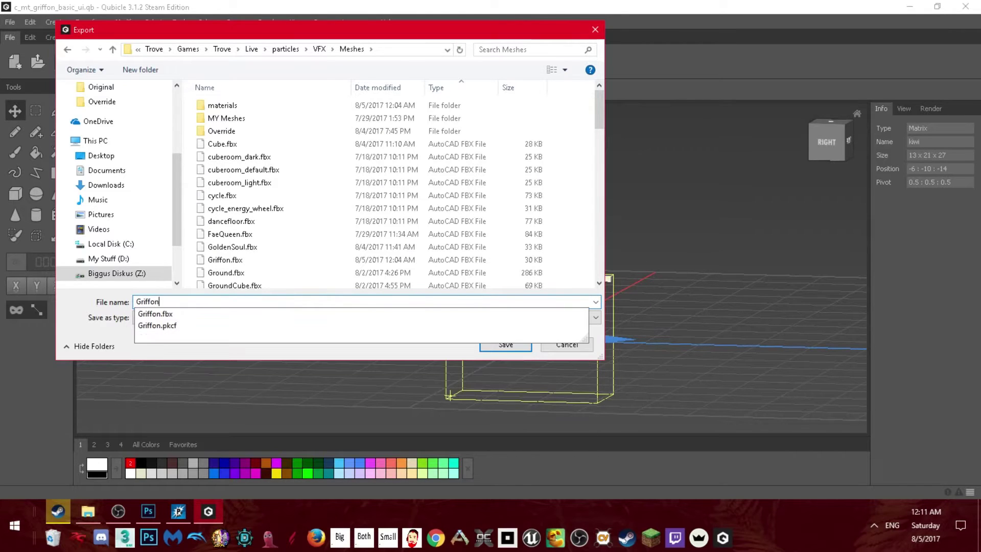
{"action": "type", "text": "2"}
{"action": "key", "text": "Return"}
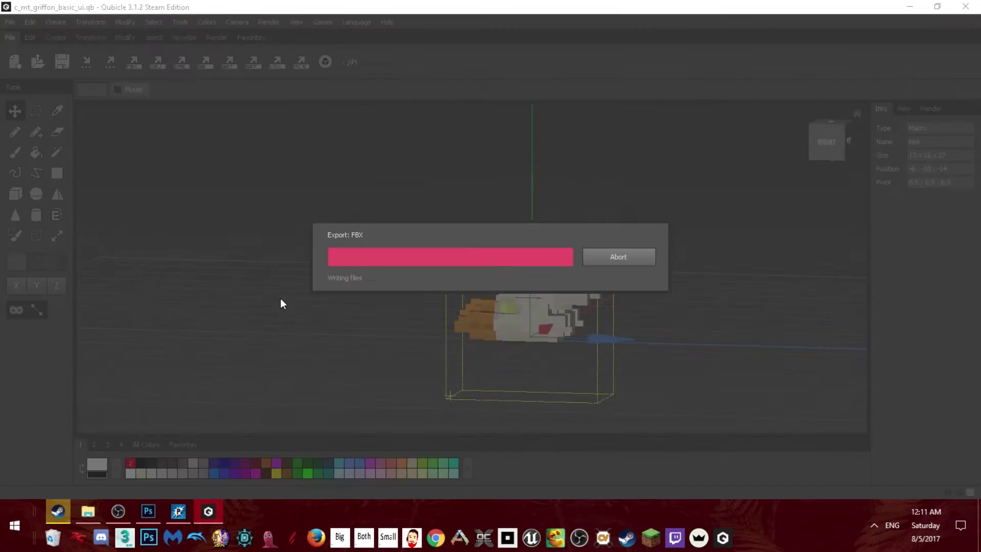
{"action": "left_click", "coordinate": [474, 297]}
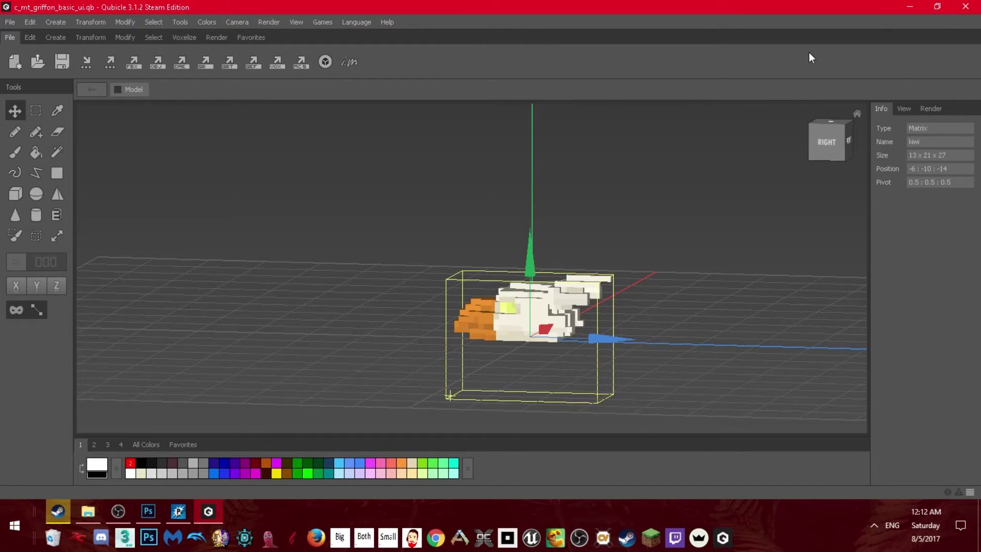
- Close Qubicle without saving changes to the model and switch to Photoshop
{"action": "left_click", "coordinate": [963, 7]}
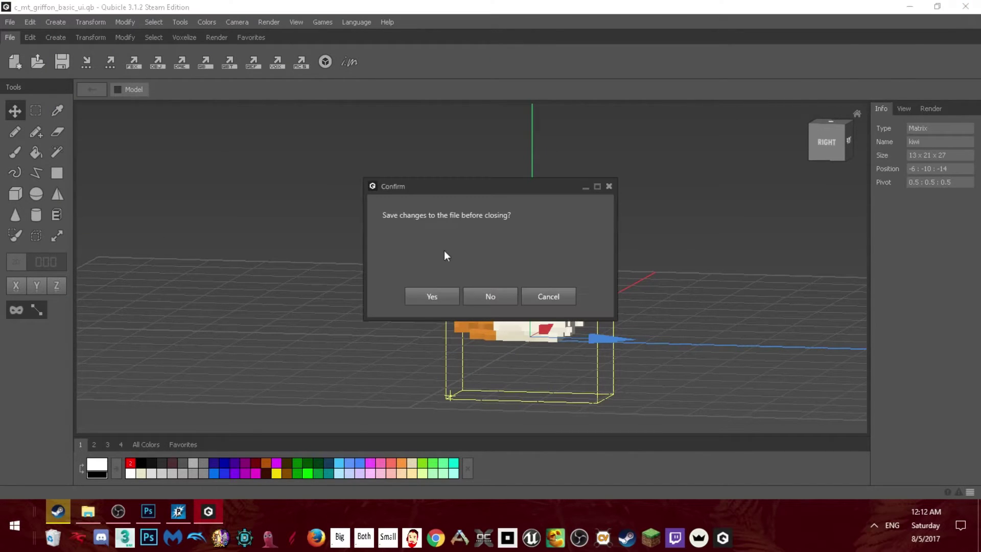
{"action": "left_click", "coordinate": [478, 296]}
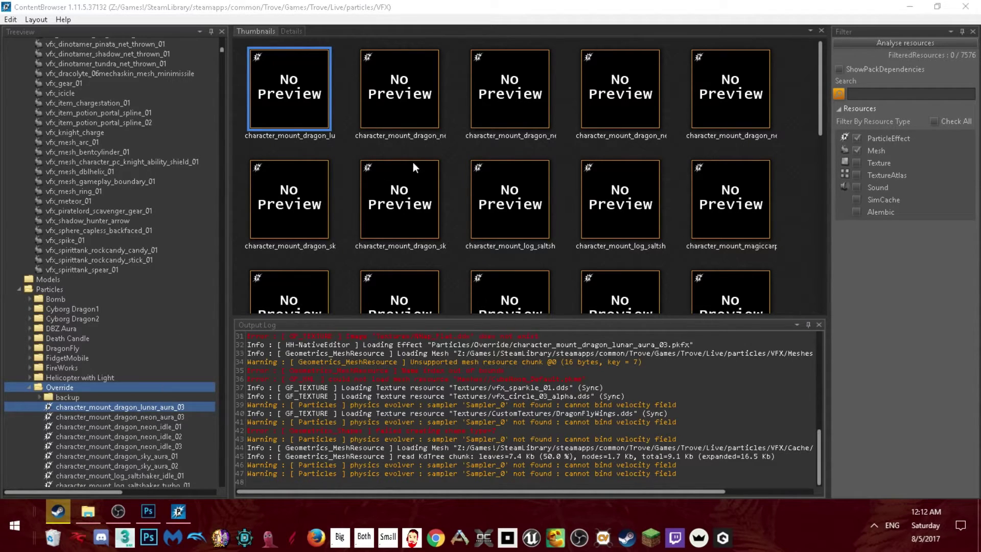
{"action": "left_click", "coordinate": [148, 511]}
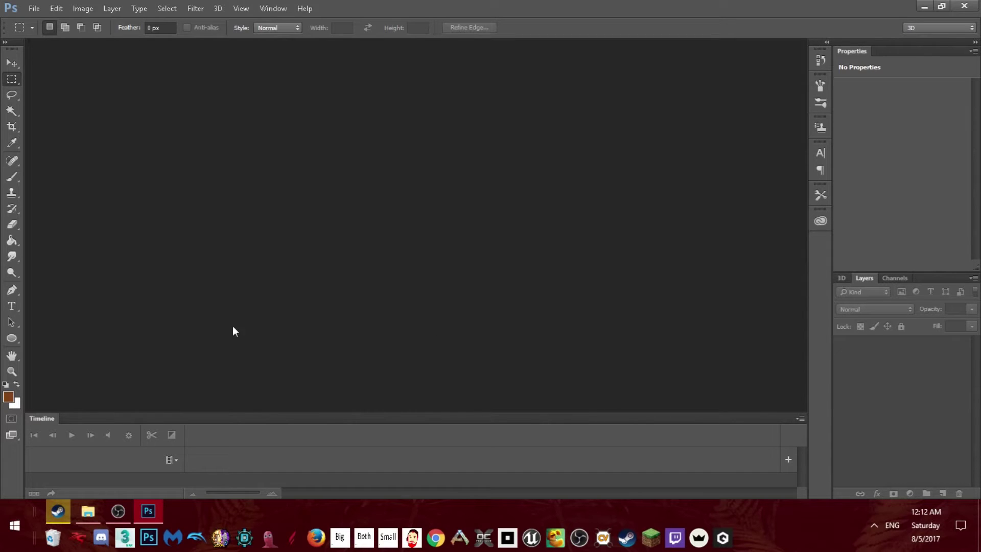
- Open the exported texture Griffon2.png from the materials folder inside Meshes
{"action": "left_click", "coordinate": [33, 9]}
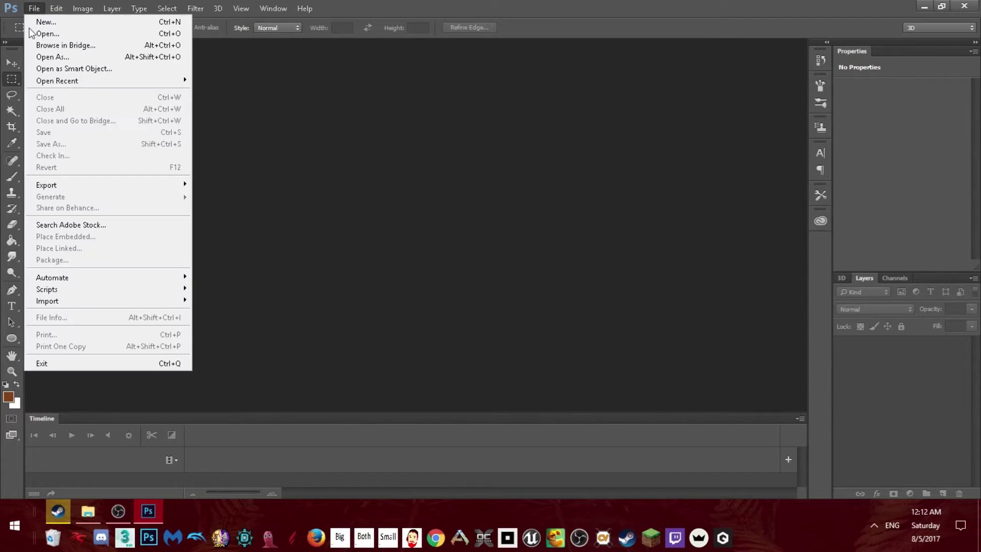
{"action": "mouse_move", "coordinate": [118, 81]}
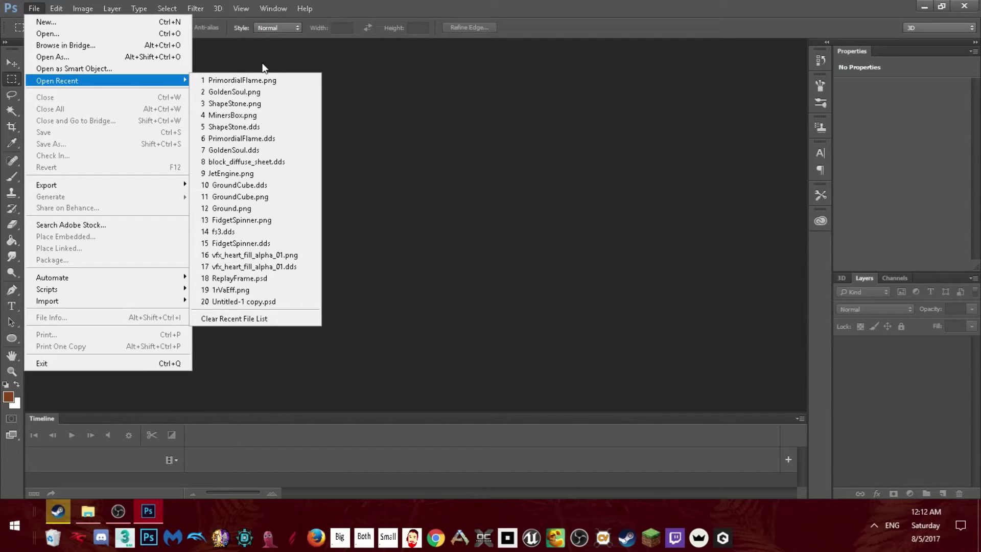
{"action": "left_click", "coordinate": [201, 118]}
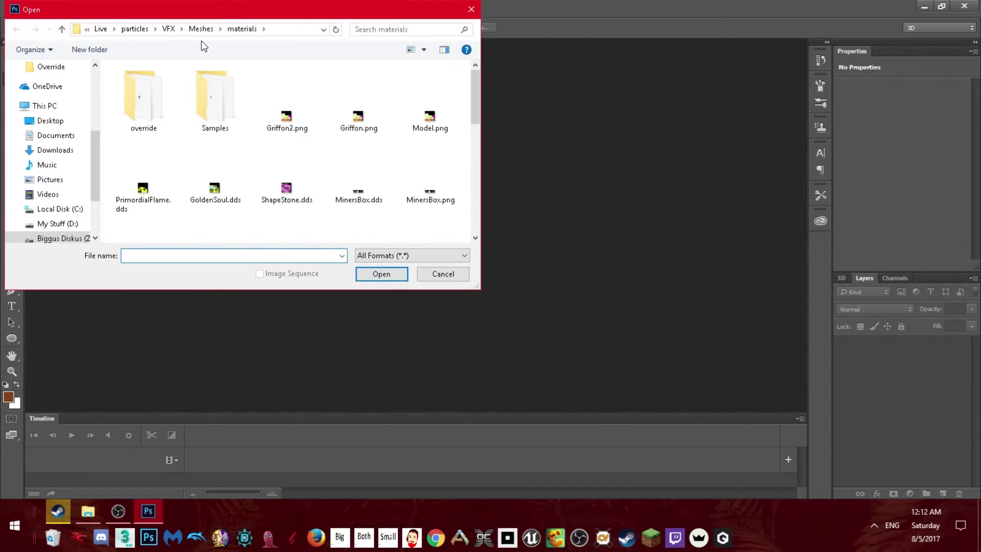
{"action": "left_click", "coordinate": [203, 33]}
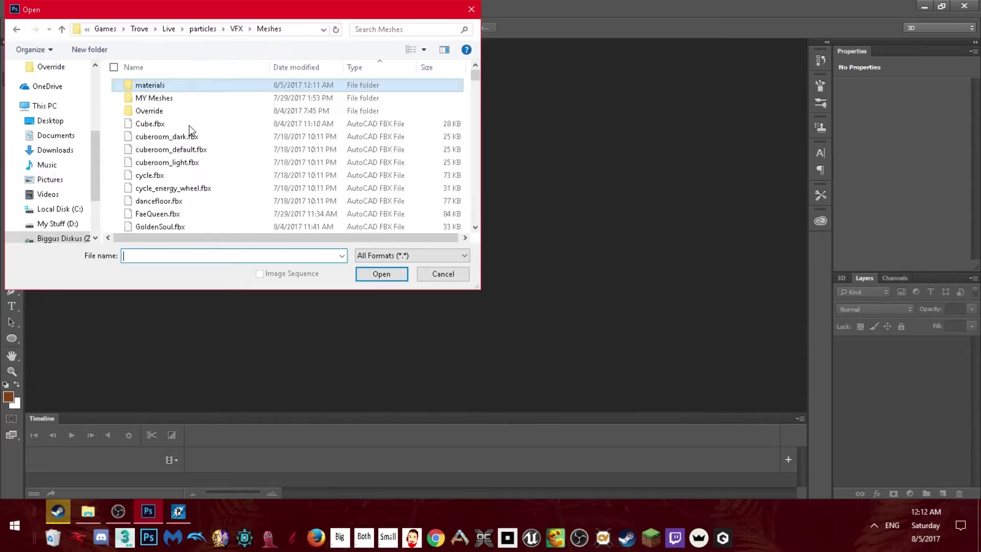
{"action": "double_click", "coordinate": [170, 85]}
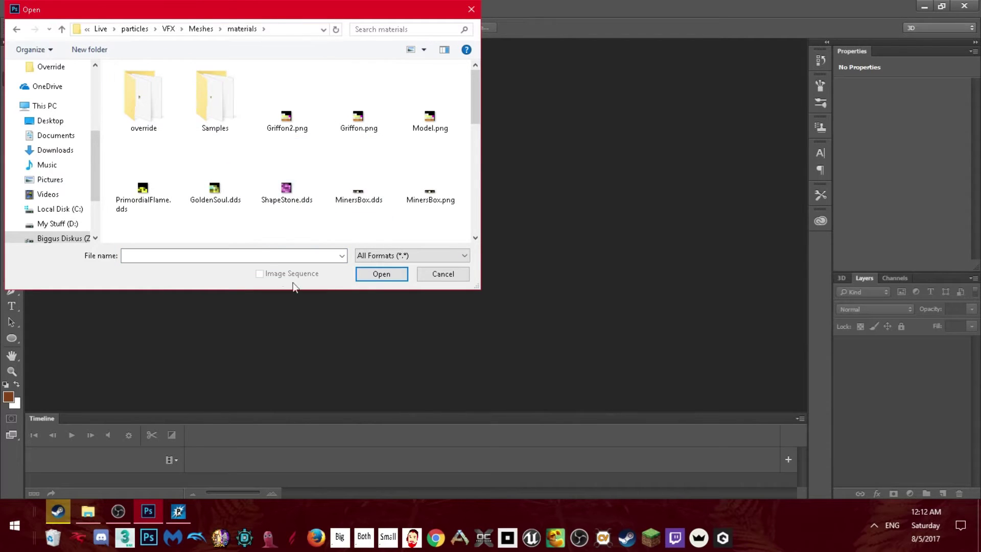
{"action": "double_click", "coordinate": [286, 122]}
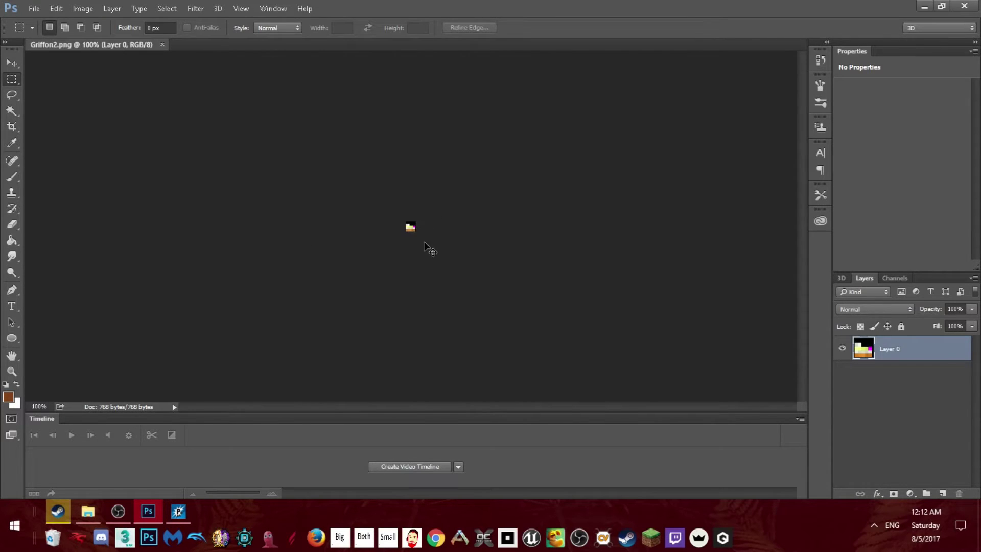
{"action": "scroll", "coordinate": [422, 249], "scroll_direction": "up", "scroll_amount": 18, "text": "alt"}
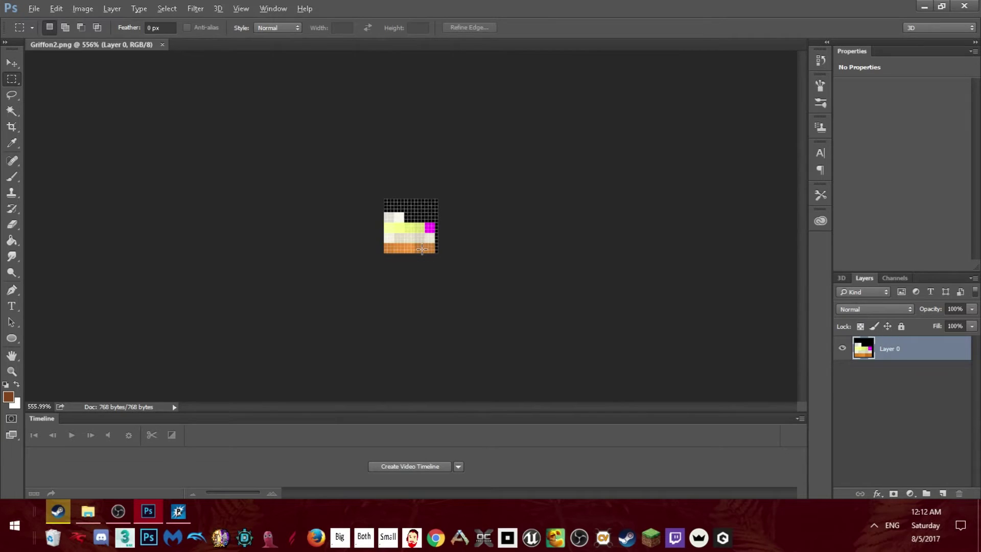
- Save a copy of the texture as Griffon2.dds in D3D/DDS format in the materials folder
{"action": "scroll", "coordinate": [428, 260], "scroll_direction": "down", "scroll_amount": 4, "text": "alt"}
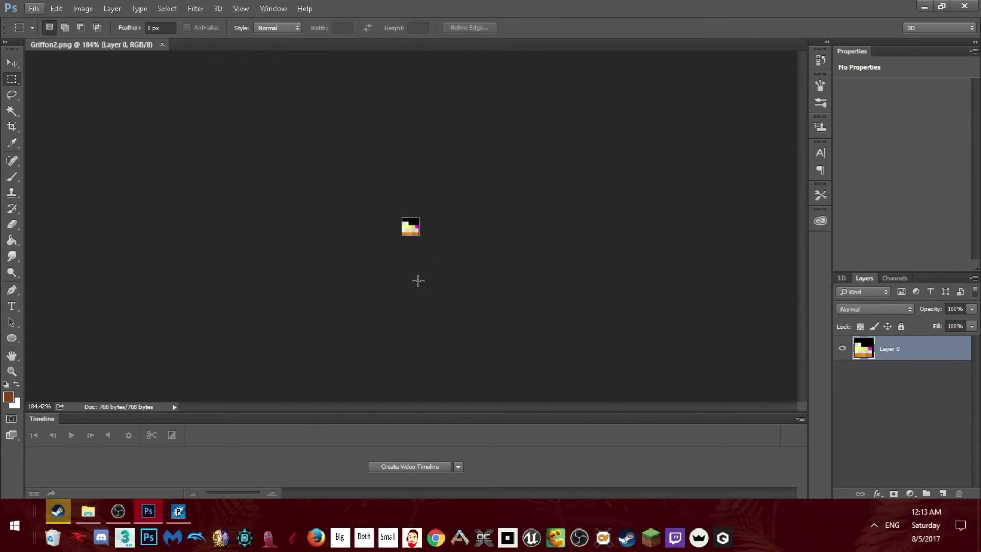
{"action": "left_click", "coordinate": [33, 9]}
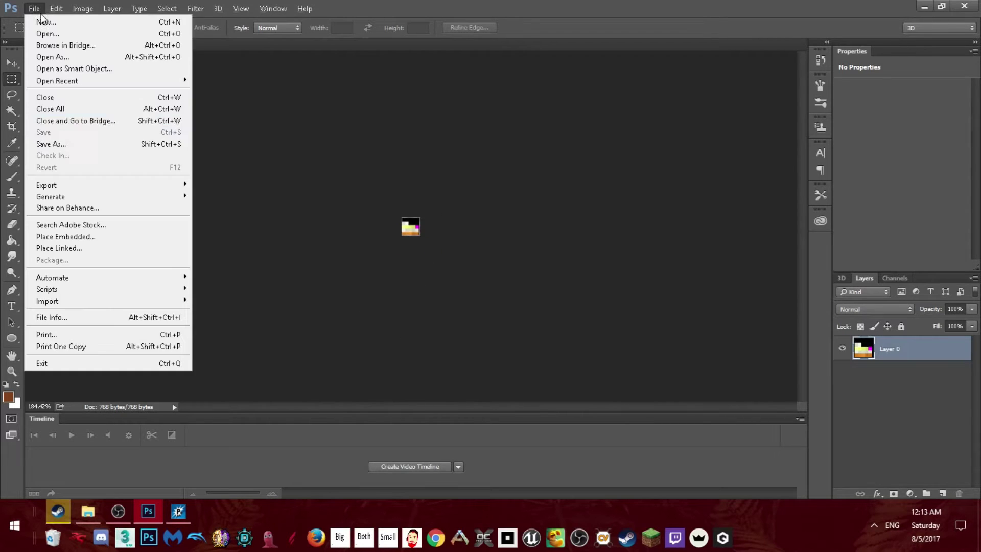
{"action": "left_click", "coordinate": [72, 148]}
{"action": "left_click", "coordinate": [153, 247]}
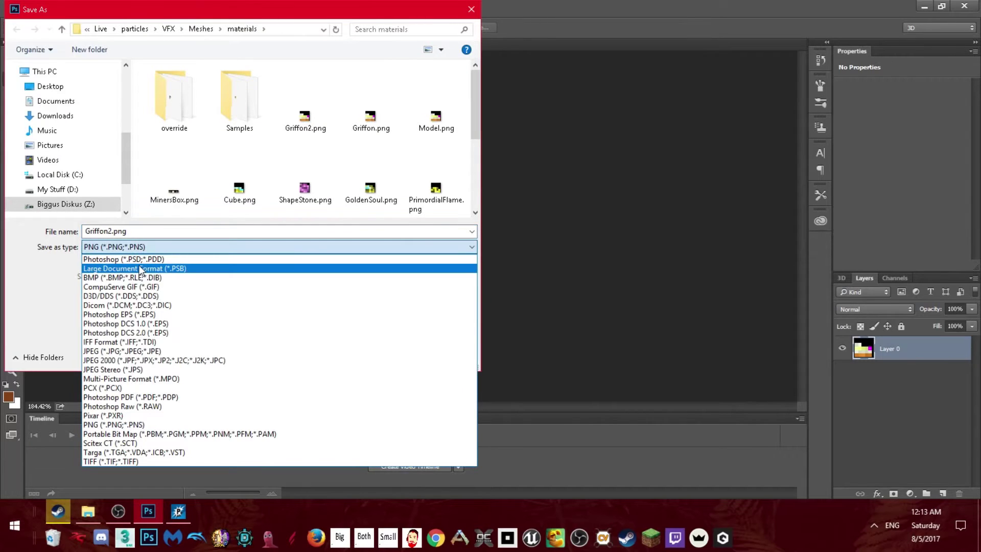
{"action": "left_click", "coordinate": [137, 296]}
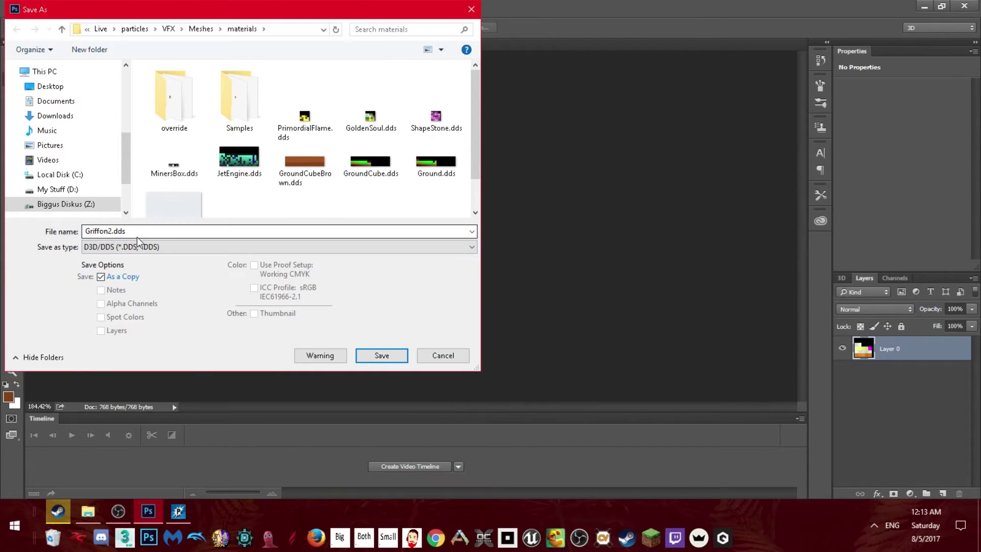
{"action": "left_click", "coordinate": [381, 355]}
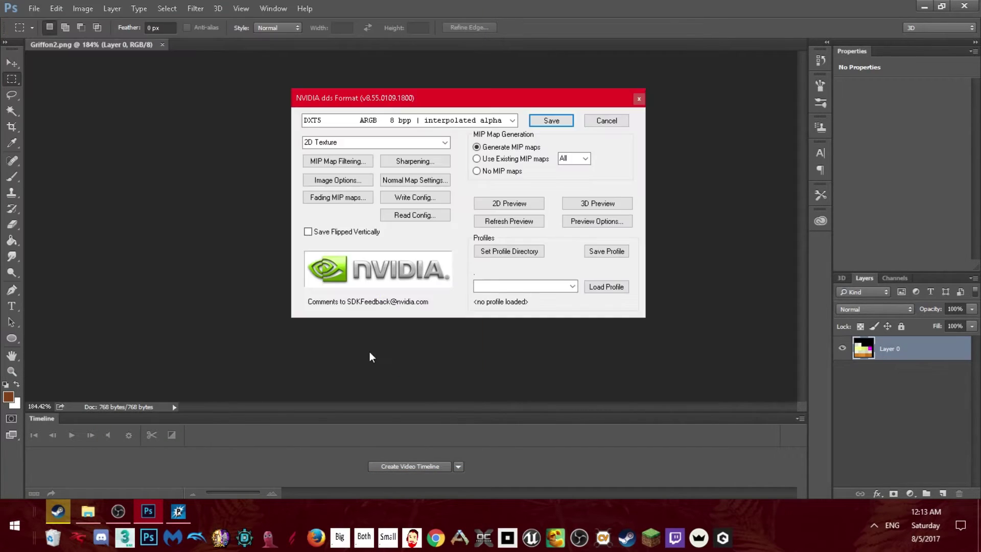
- Write the DDS file with DXT5 ARGB 8 bpp interpolated alpha and generated MIP maps, and close Photoshop
{"action": "left_click", "coordinate": [512, 121]}
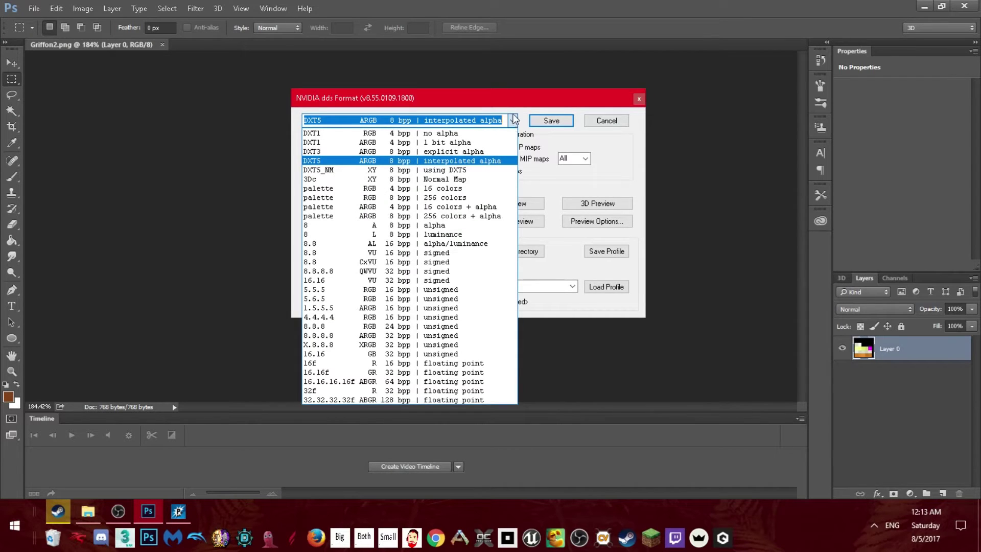
{"action": "left_click", "coordinate": [520, 104]}
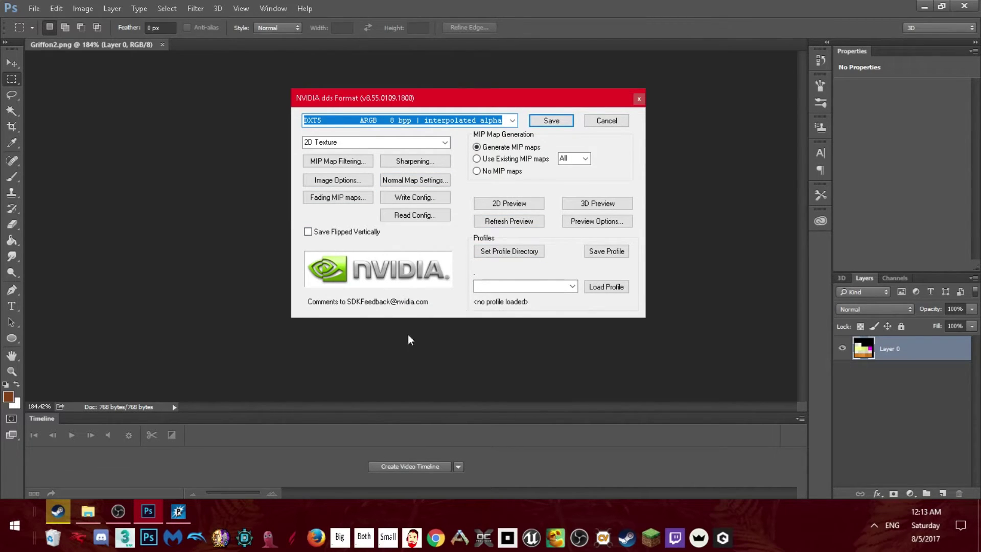
{"action": "left_click", "coordinate": [558, 122]}
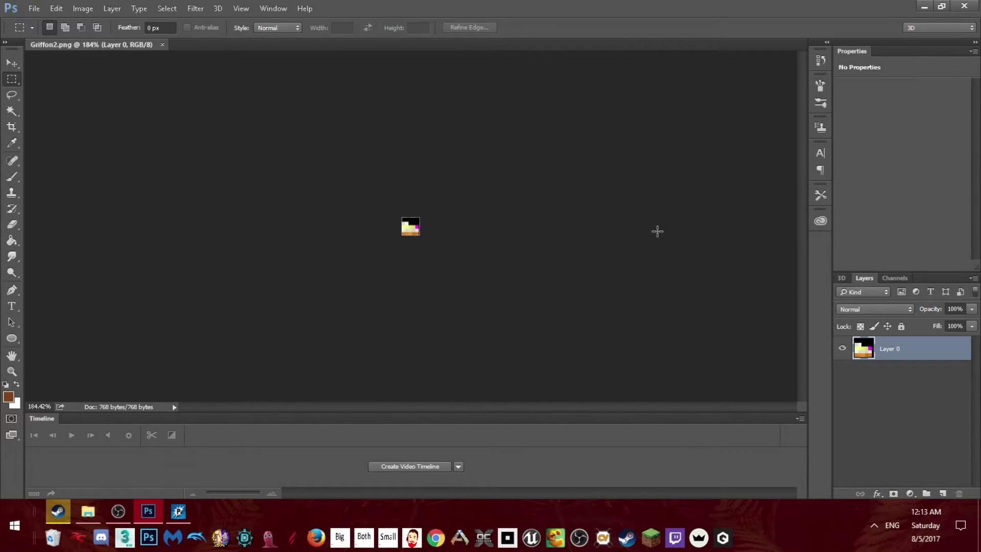
{"action": "left_click", "coordinate": [961, 9]}
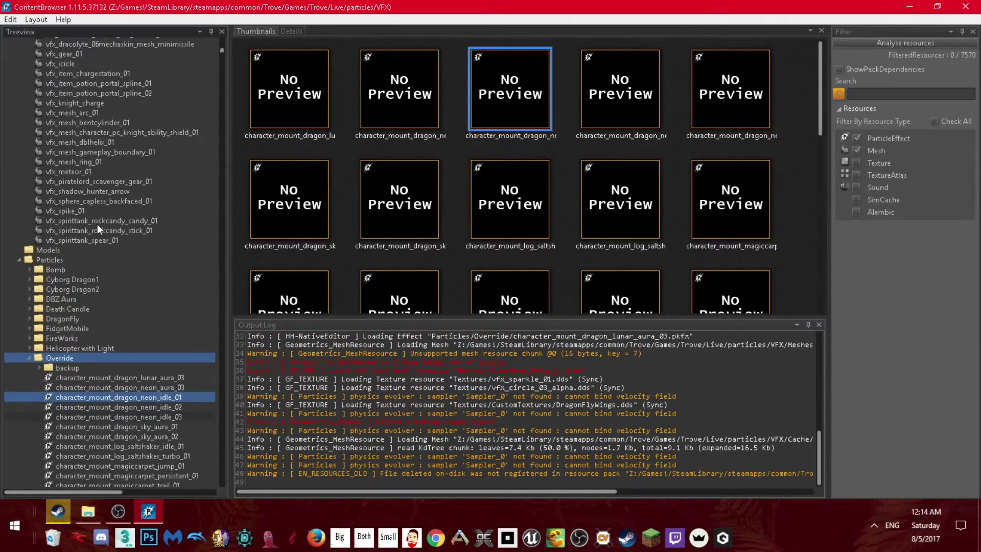
- In the PopcornFX Content Browser, open the Griffon2 mesh from the Meshes folder and build its asset
{"action": "left_click", "coordinate": [143, 279]}
{"action": "scroll", "coordinate": [143, 266], "scroll_direction": "up", "scroll_amount": 3}
{"action": "scroll", "coordinate": [148, 291], "scroll_direction": "up", "scroll_amount": 6}
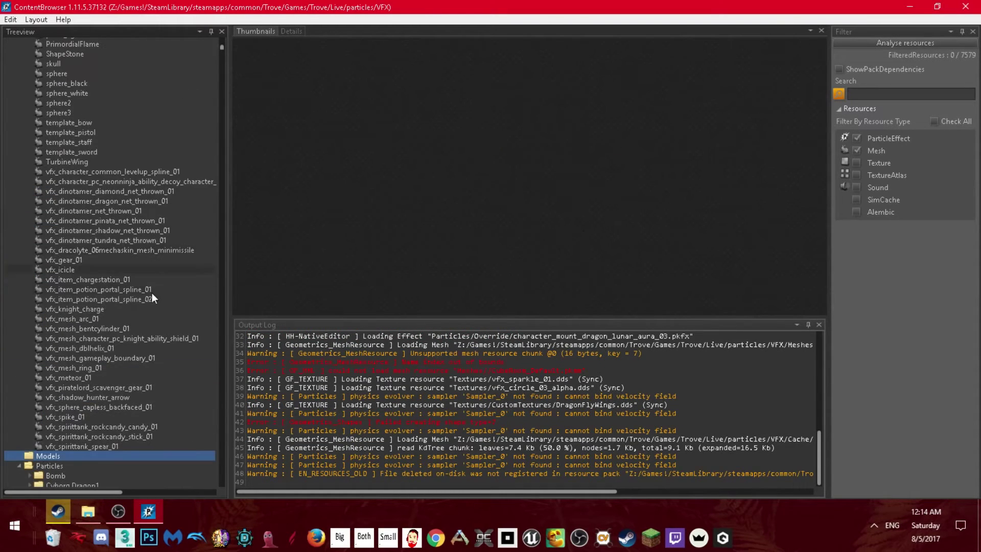
{"action": "scroll", "coordinate": [149, 313], "scroll_direction": "up", "scroll_amount": 8}
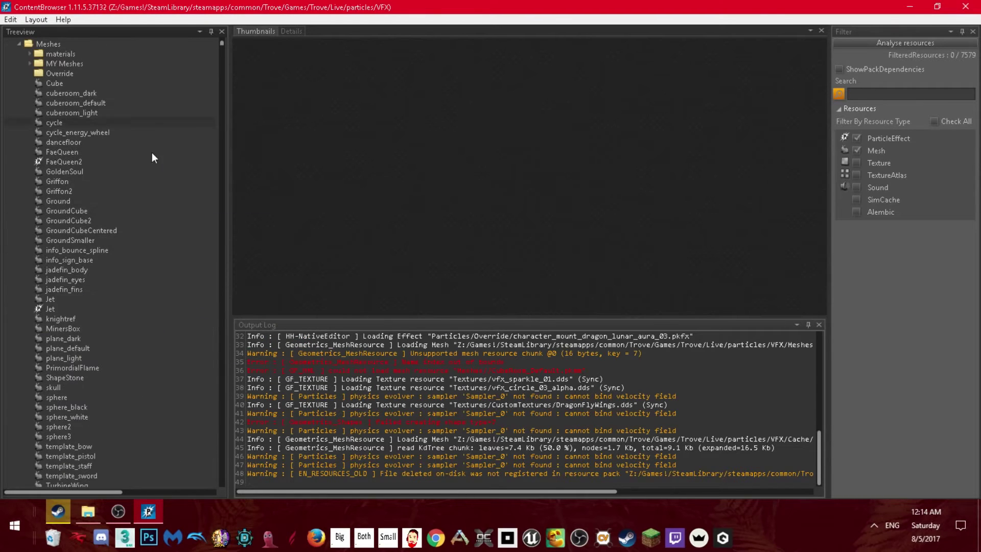
{"action": "scroll", "coordinate": [143, 174], "scroll_direction": "up", "scroll_amount": 3}
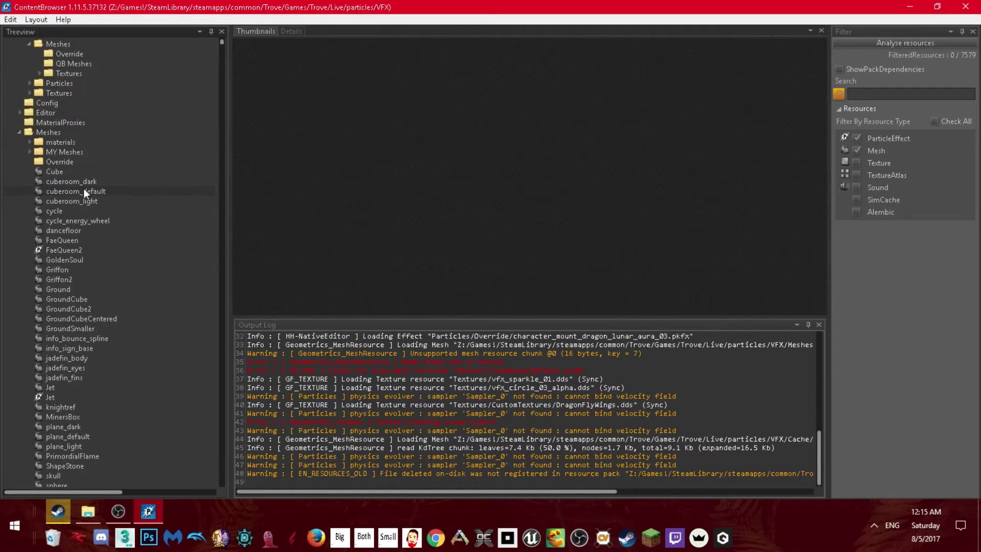
{"action": "left_click", "coordinate": [75, 282]}
{"action": "double_click", "coordinate": [53, 282]}
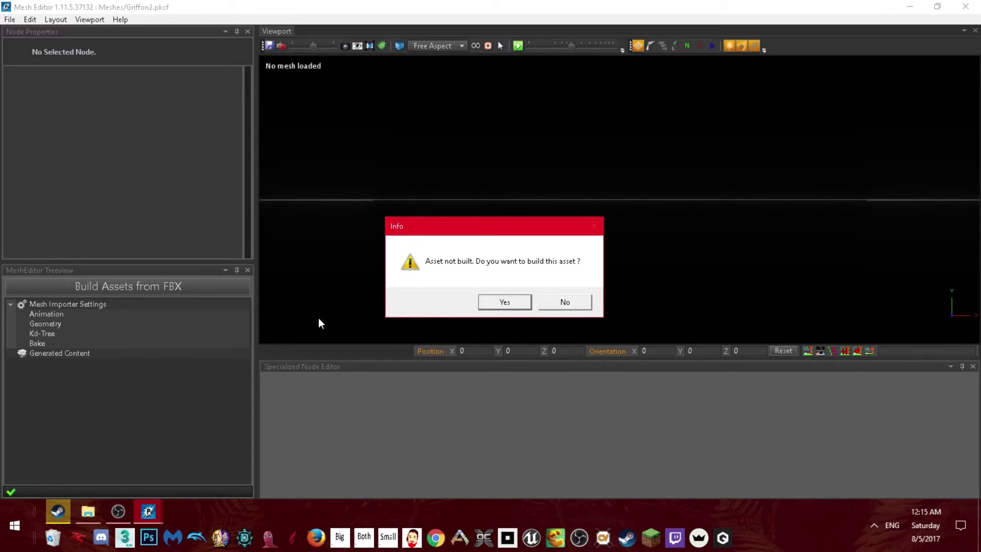
{"action": "left_click", "coordinate": [504, 301]}
- Inspect the built griffon mesh and close the Mesh Editor, saving the changes to Meshes/Griffon2.pkcf
{"action": "right_click_drag", "start_coordinate": [667, 181], "coordinate": [536, 206]}
{"action": "key", "text": "d"}
{"action": "key", "text": "w"}
{"action": "key", "text": "s"}
{"action": "key", "text": "w"}
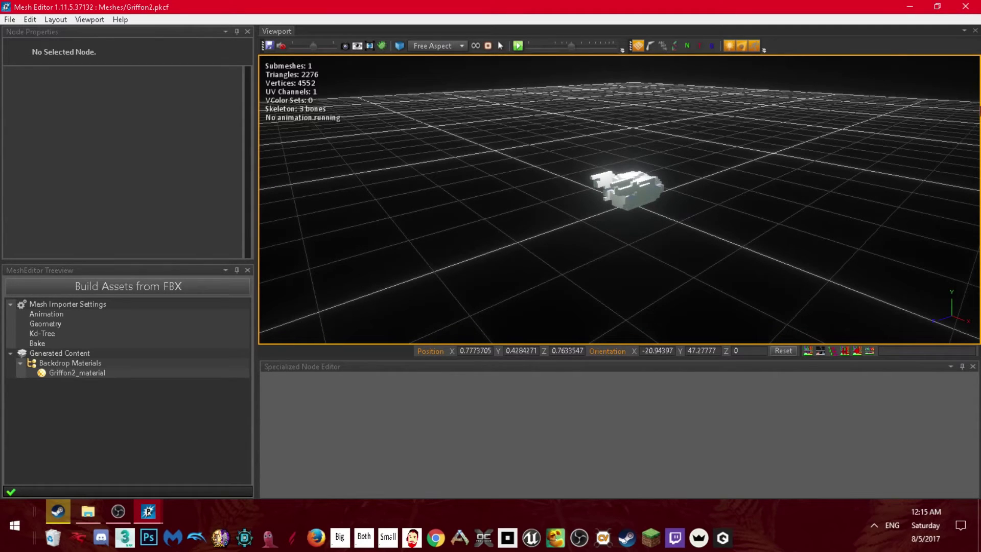
{"action": "left_click", "coordinate": [965, 6]}
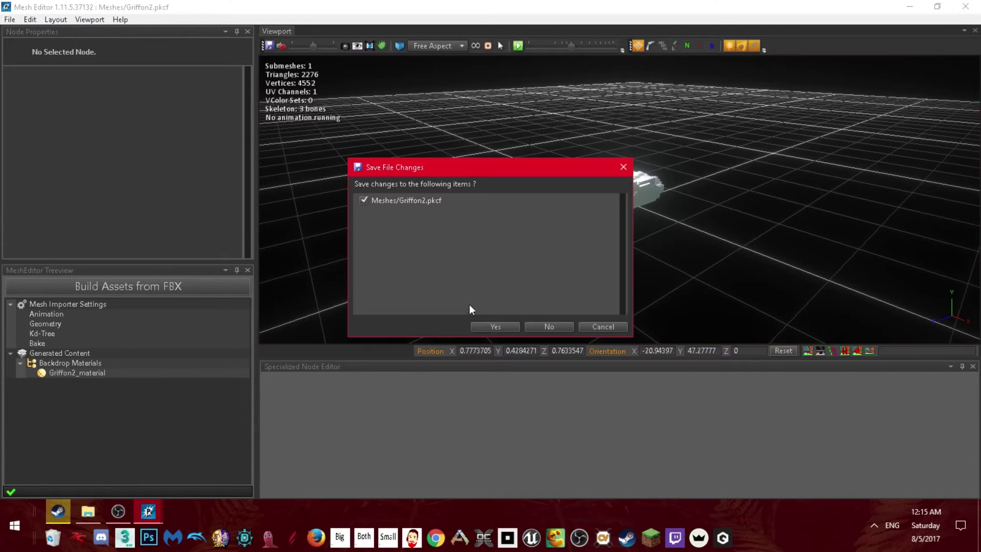
{"action": "left_click", "coordinate": [495, 327]}
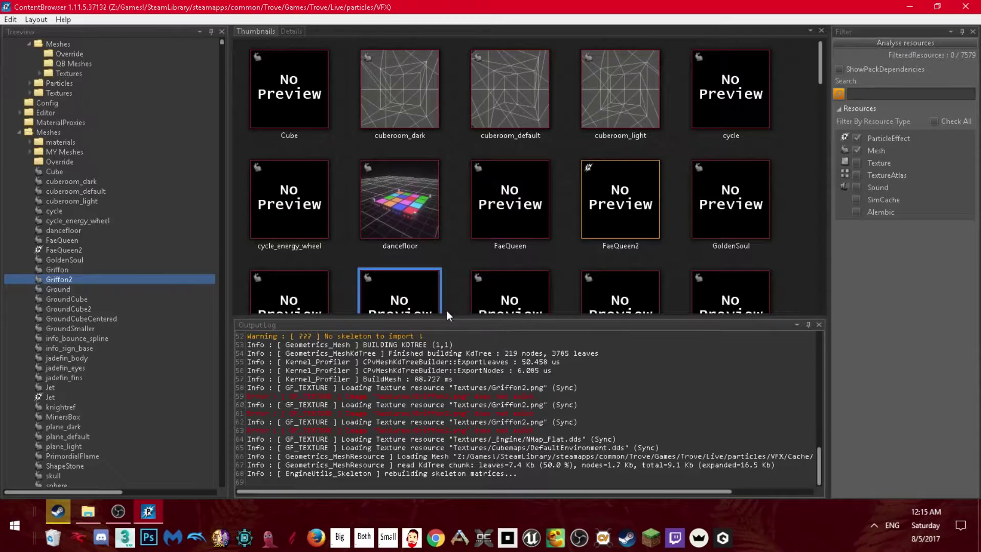
- Open the character_mount_dragon_lunar_aura_03 effect from the Particles/Override folder
{"action": "scroll", "coordinate": [154, 296], "scroll_direction": "down", "scroll_amount": 15}
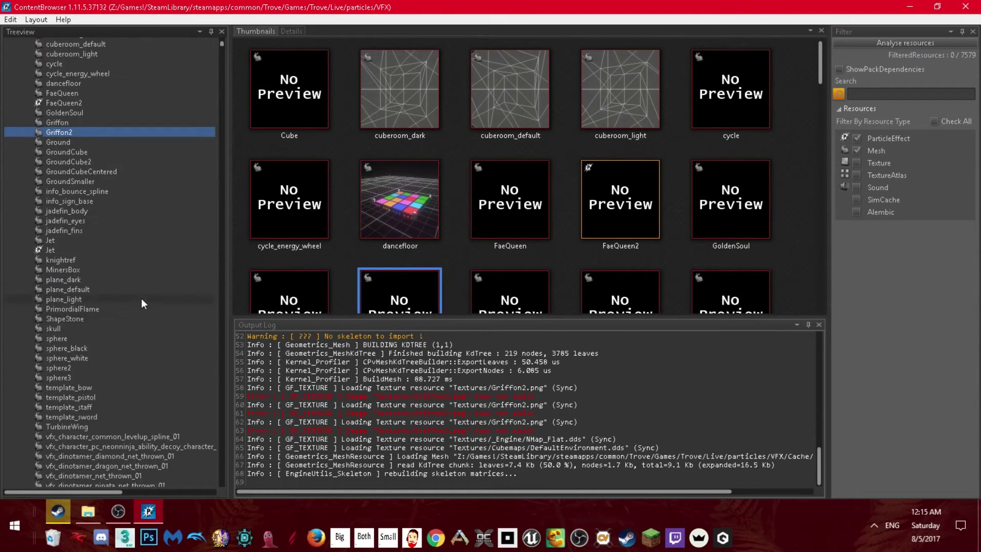
{"action": "scroll", "coordinate": [136, 353], "scroll_direction": "down", "scroll_amount": 4}
{"action": "double_click", "coordinate": [127, 403]}
{"action": "scroll", "coordinate": [128, 388], "scroll_direction": "down", "scroll_amount": 3}
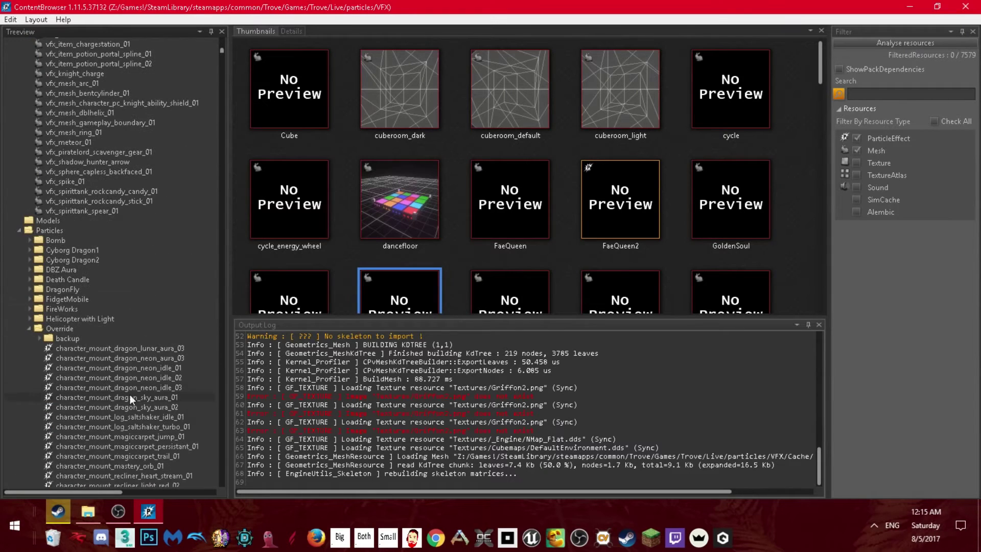
{"action": "mouse_move", "coordinate": [186, 359]}
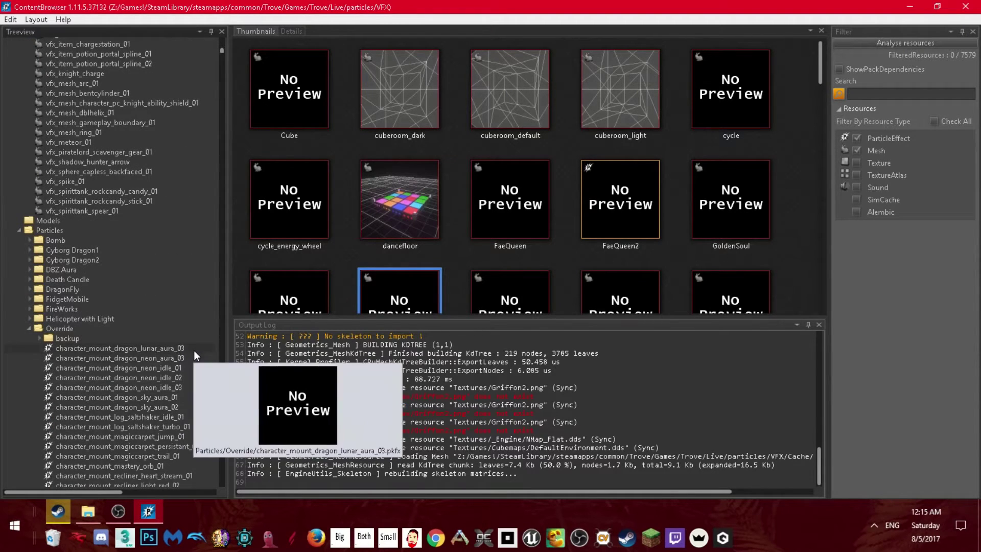
{"action": "double_click", "coordinate": [194, 350]}
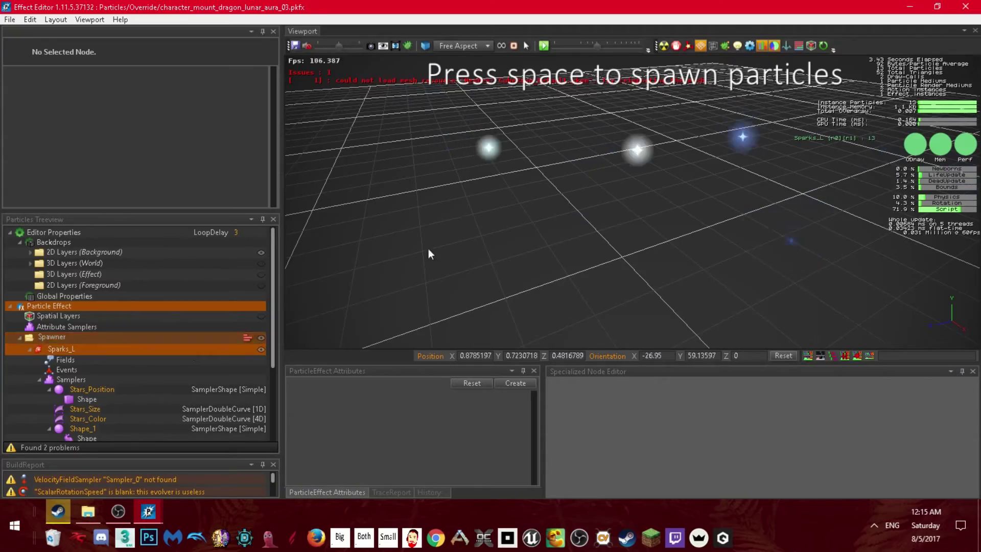
- Examine the effect's spark particles in the viewport from different distances
{"action": "right_click_drag", "start_coordinate": [428, 248], "coordinate": [406, 235]}
{"action": "key", "text": "s"}
{"action": "mouse_move", "coordinate": [606, 167]}
{"action": "right_mouse_down"}
{"action": "mouse_move", "coordinate": [611, 161]}
{"action": "mouse_move", "coordinate": [628, 189]}
{"action": "mouse_move", "coordinate": [669, 185]}
{"action": "mouse_move", "coordinate": [608, 191]}
{"action": "mouse_move", "coordinate": [639, 187]}
{"action": "mouse_move", "coordinate": [617, 181]}
{"action": "right_mouse_up"}
{"action": "key", "text": "s"}
{"action": "key", "text": "w"}
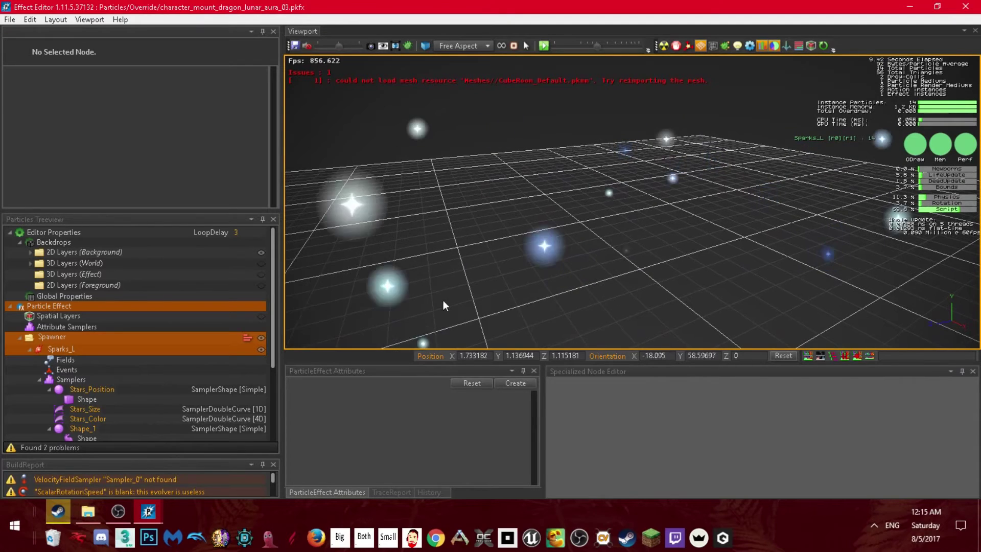
{"action": "right_click_drag", "start_coordinate": [443, 299], "coordinate": [574, 254]}
{"action": "key", "text": "s"}
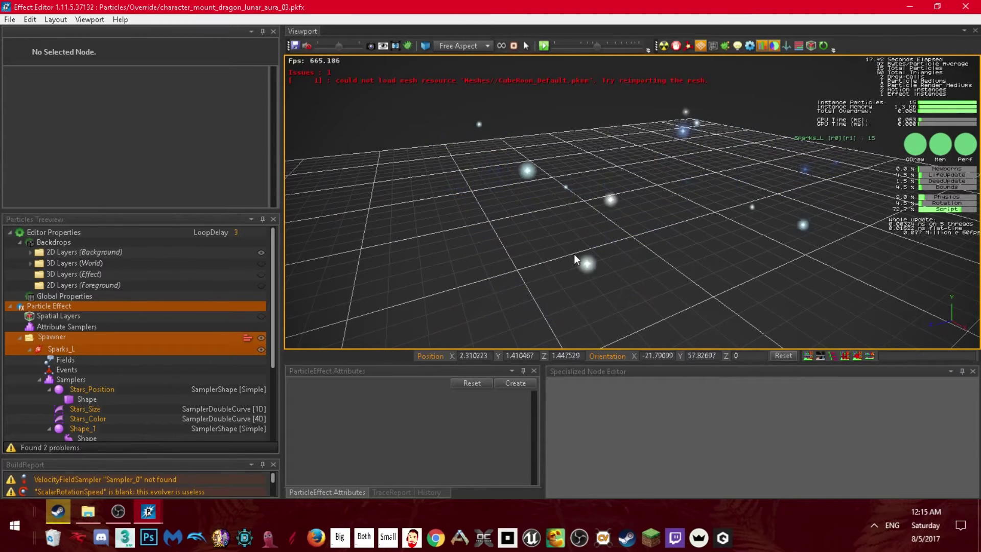
- Add a Mesh renderer to the Sparks_L layer and show the properties of its Mesh_Descriptor
{"action": "scroll", "coordinate": [103, 387], "scroll_direction": "down", "scroll_amount": 3}
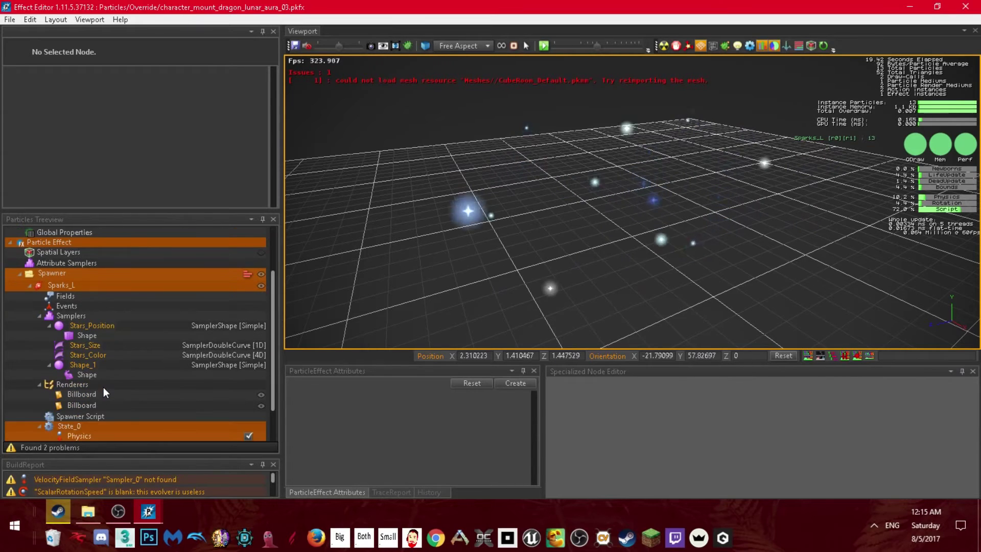
{"action": "left_click", "coordinate": [87, 354]}
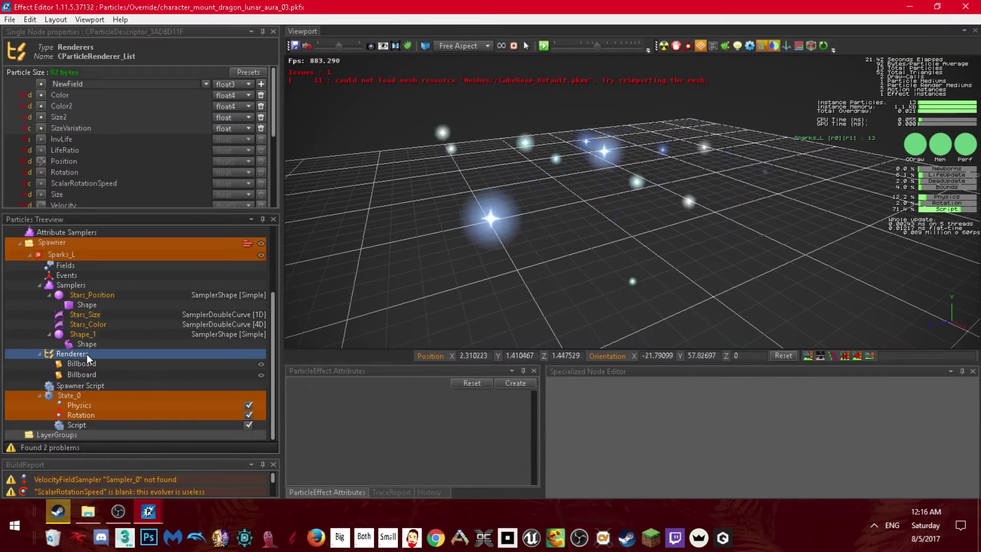
{"action": "right_click", "coordinate": [87, 353]}
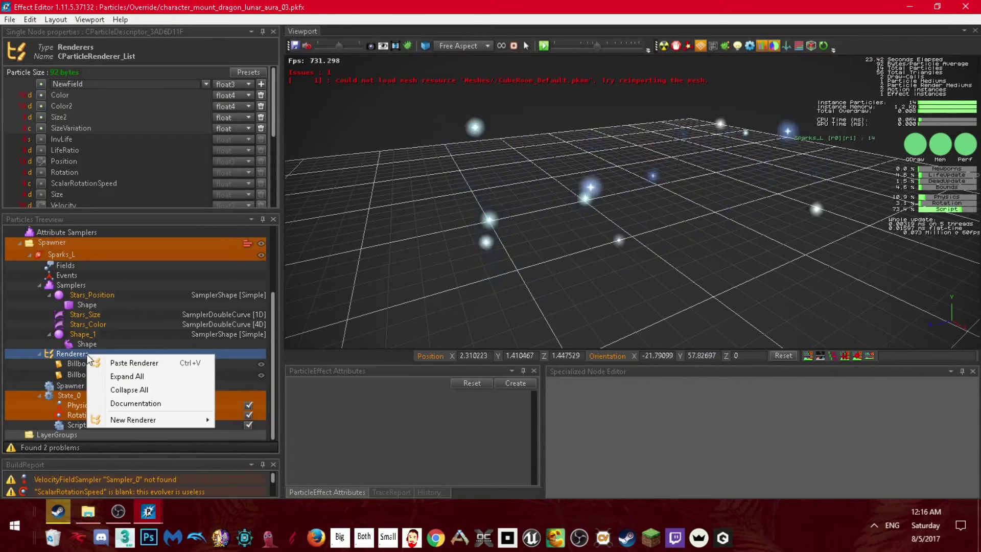
{"action": "mouse_move", "coordinate": [145, 424]}
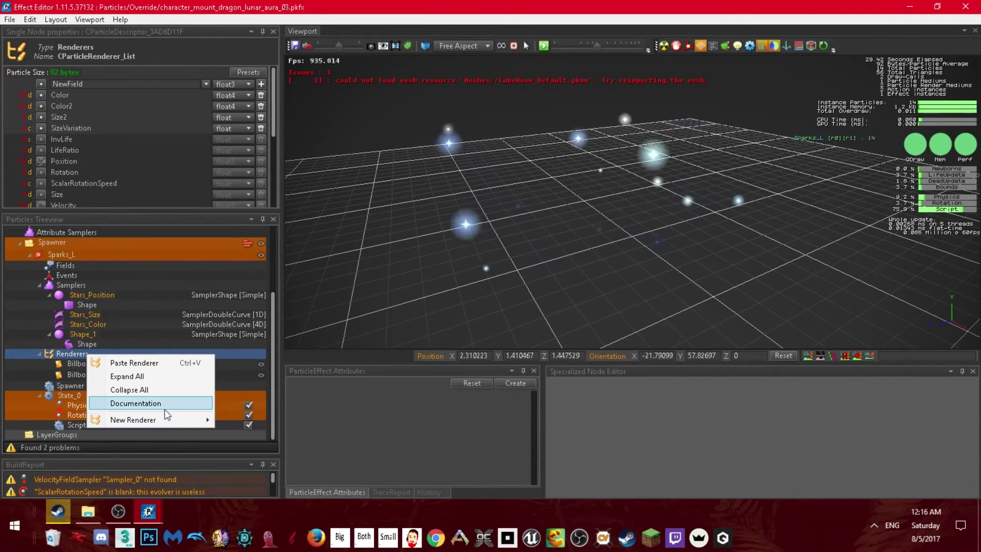
{"action": "left_click", "coordinate": [303, 447]}
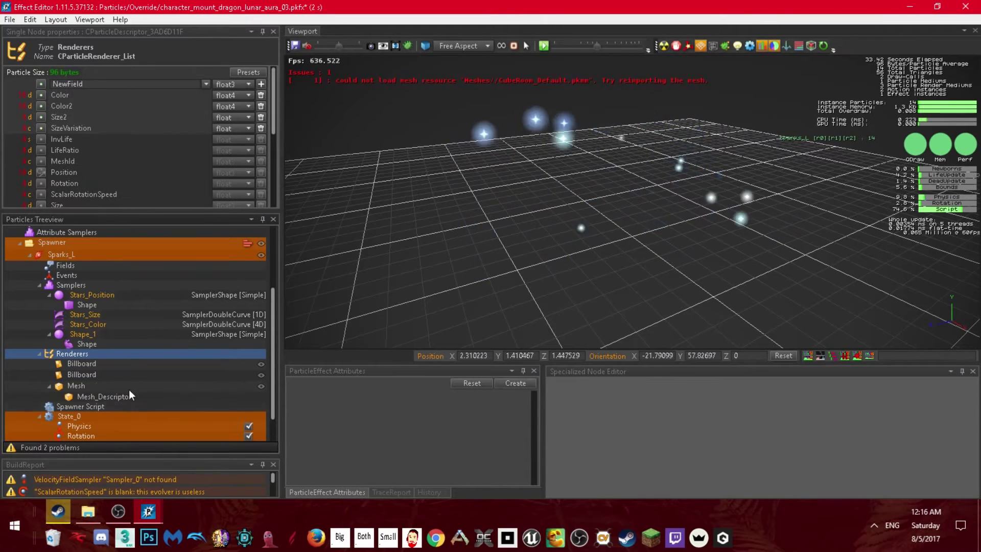
{"action": "left_click", "coordinate": [126, 385]}
{"action": "left_click", "coordinate": [115, 394]}
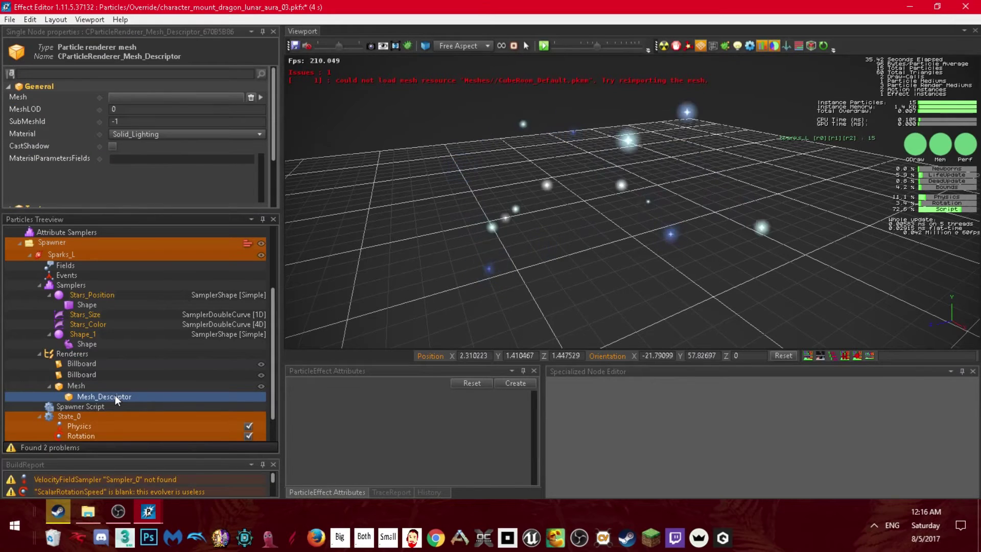
- Switch to File Explorer, browse to Trove's Live/particles/VFX/Cache/Meshes folder and select Griffon2.pkmm
{"action": "left_click", "coordinate": [91, 516]}
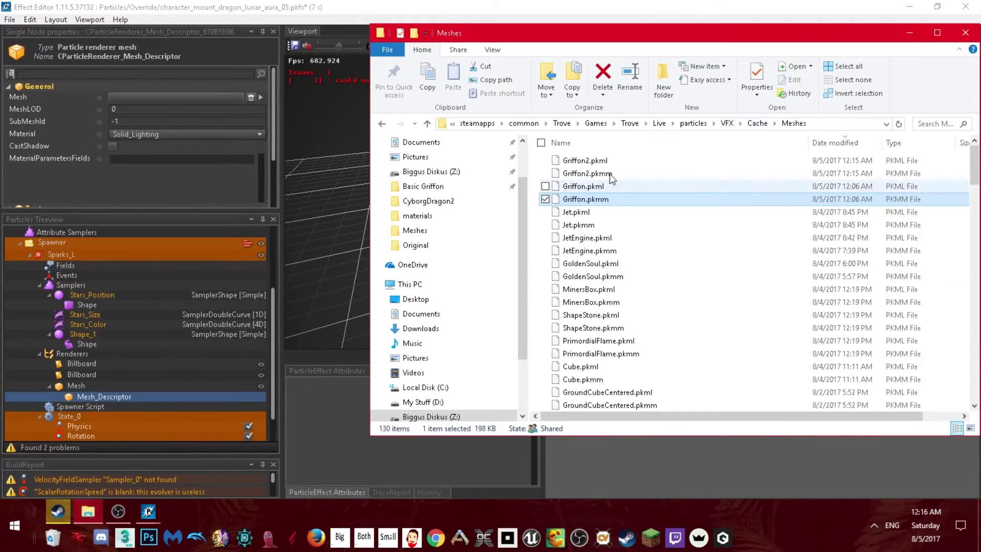
{"action": "left_click", "coordinate": [802, 126]}
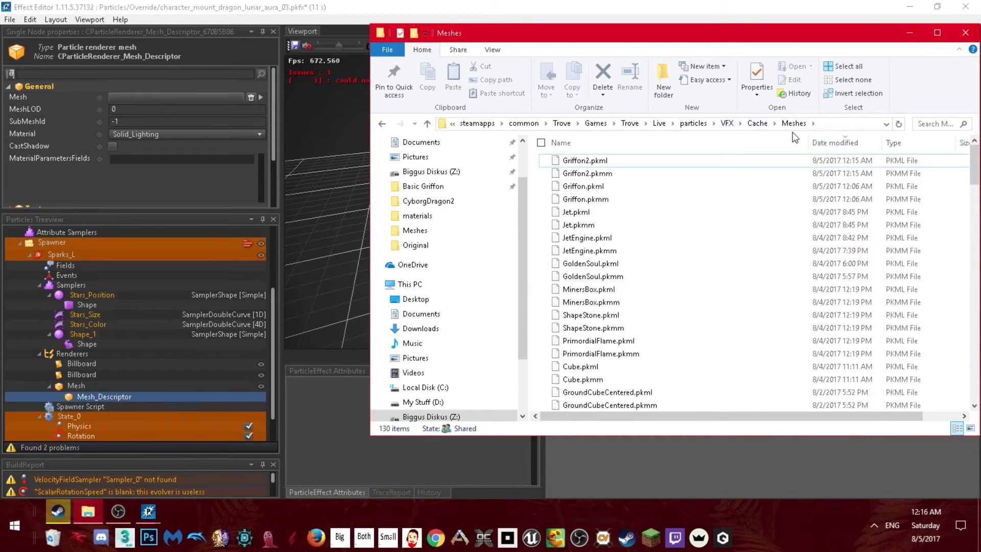
{"action": "left_click", "coordinate": [660, 124]}
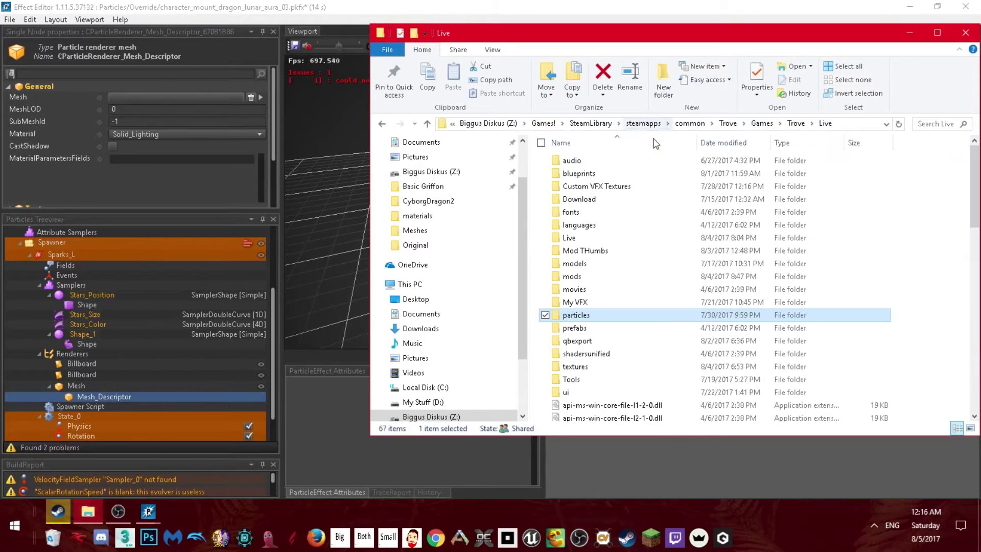
{"action": "double_click", "coordinate": [592, 318]}
{"action": "double_click", "coordinate": [572, 214]}
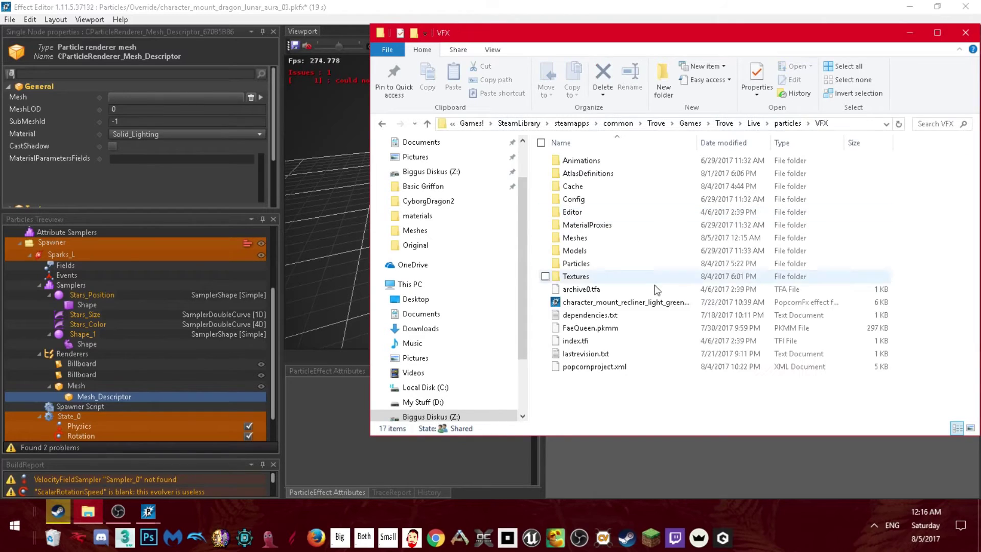
{"action": "double_click", "coordinate": [588, 189]}
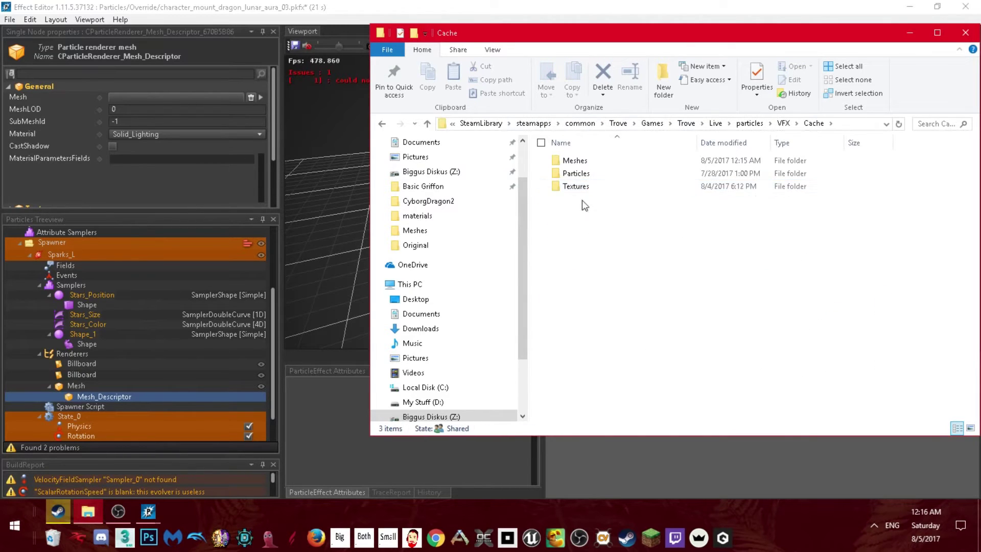
{"action": "double_click", "coordinate": [585, 162]}
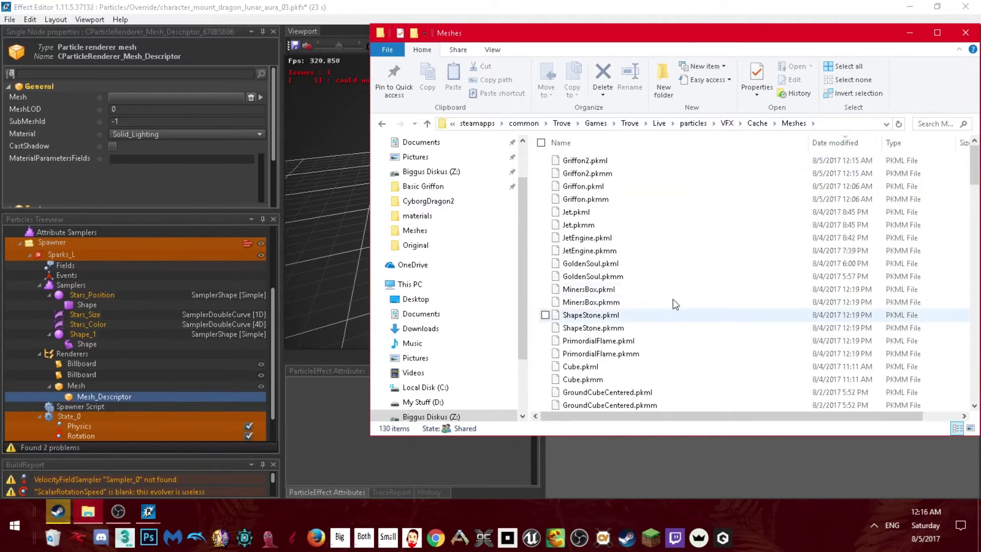
{"action": "left_click", "coordinate": [619, 174]}
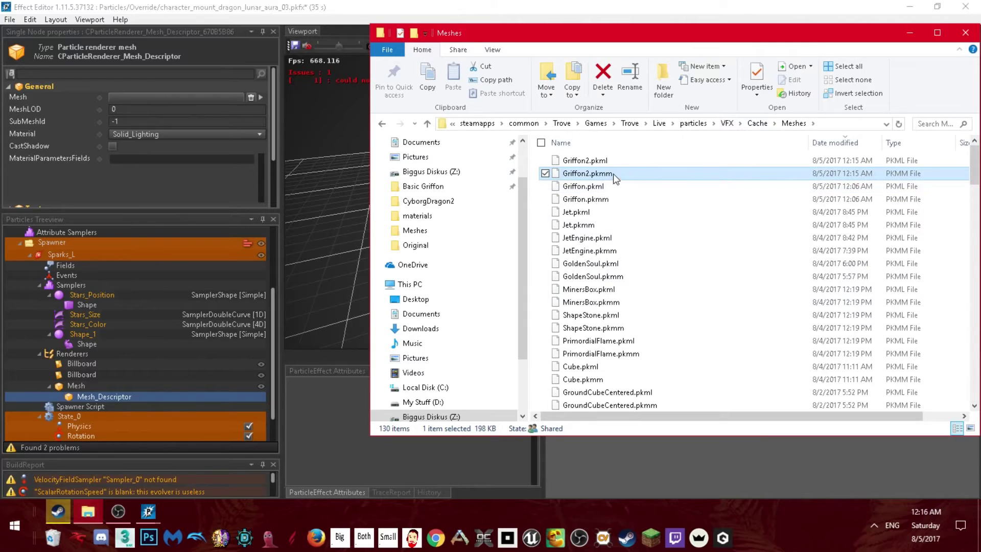
- Assign Griffon2.pkmm from the Cache/Meshes folder as the mesh of the Sparks_L Mesh_Descriptor
{"action": "left_click_drag", "start_coordinate": [613, 174], "coordinate": [139, 137]}
{"action": "left_click_drag", "start_coordinate": [134, 97], "coordinate": [134, 97]}
{"action": "left_click", "coordinate": [140, 191]}
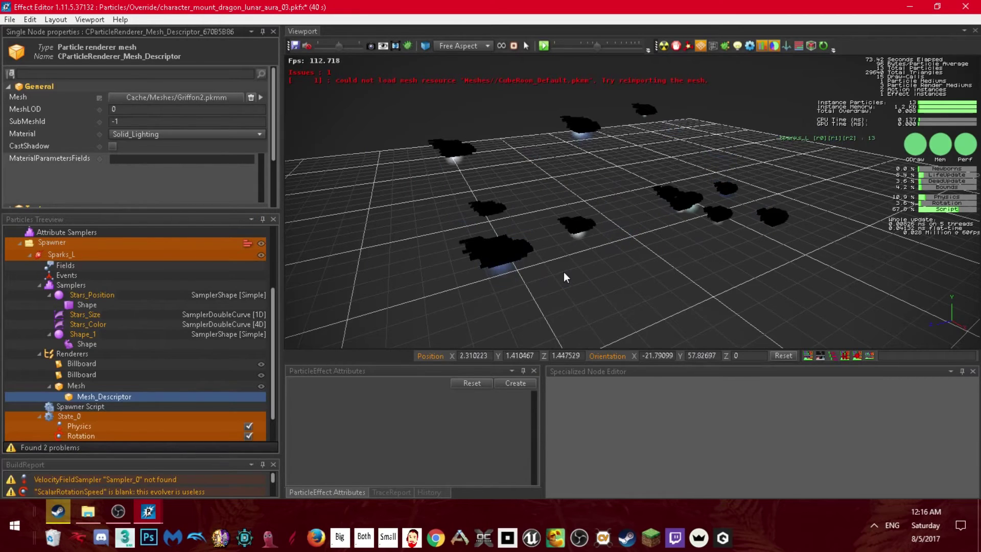
{"action": "right_click_drag", "start_coordinate": [600, 195], "coordinate": [628, 209]}
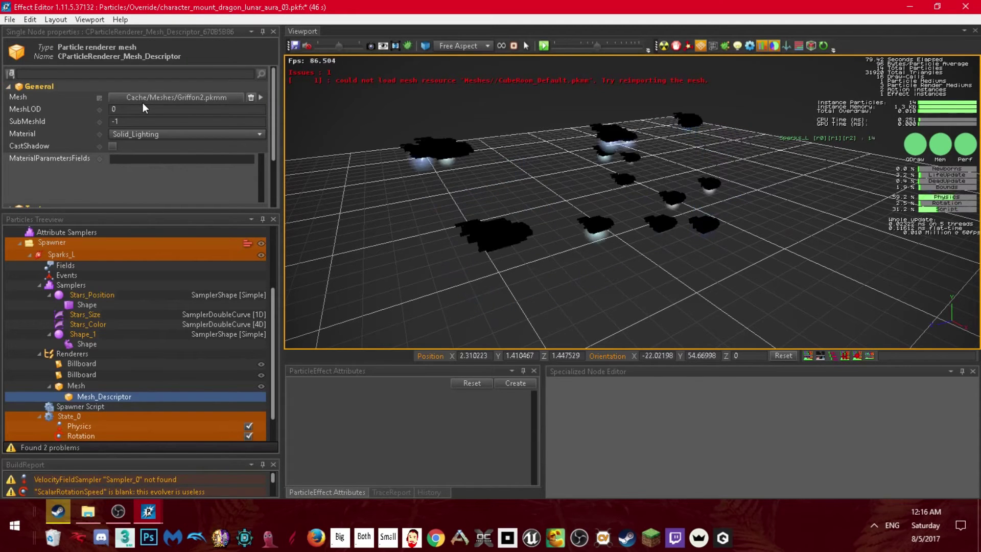
- Set the mesh descriptor's Diffuse texture to Griffon2.dds from the VFX/Meshes/materials folder
{"action": "mouse_move", "coordinate": [142, 103]}
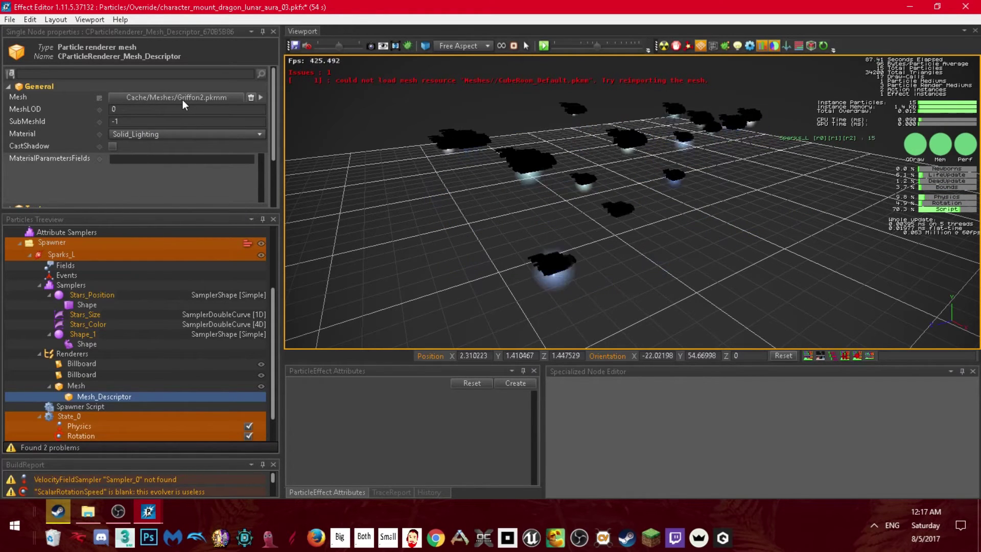
{"action": "left_click_drag", "start_coordinate": [274, 109], "coordinate": [272, 144]}
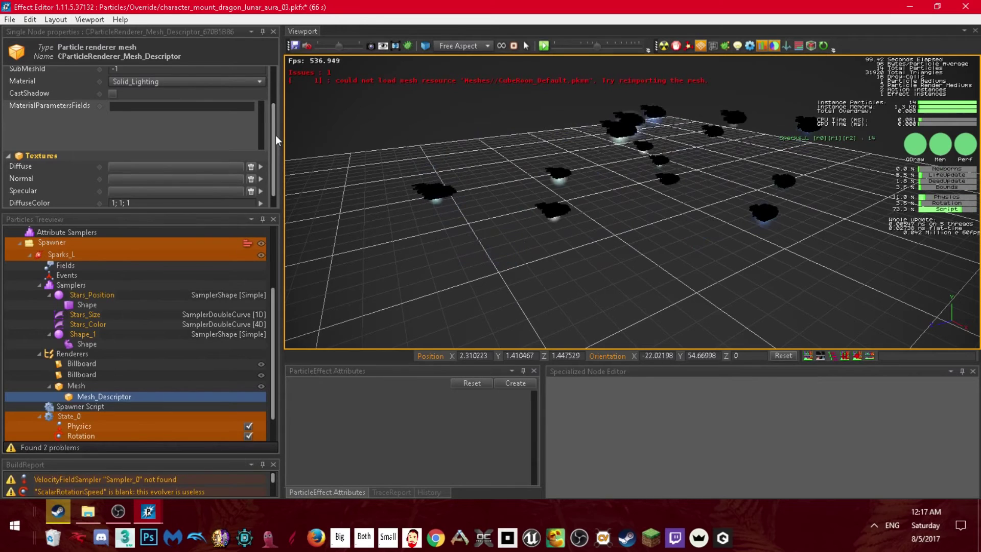
{"action": "scroll", "coordinate": [274, 136], "scroll_direction": "down", "scroll_amount": 1}
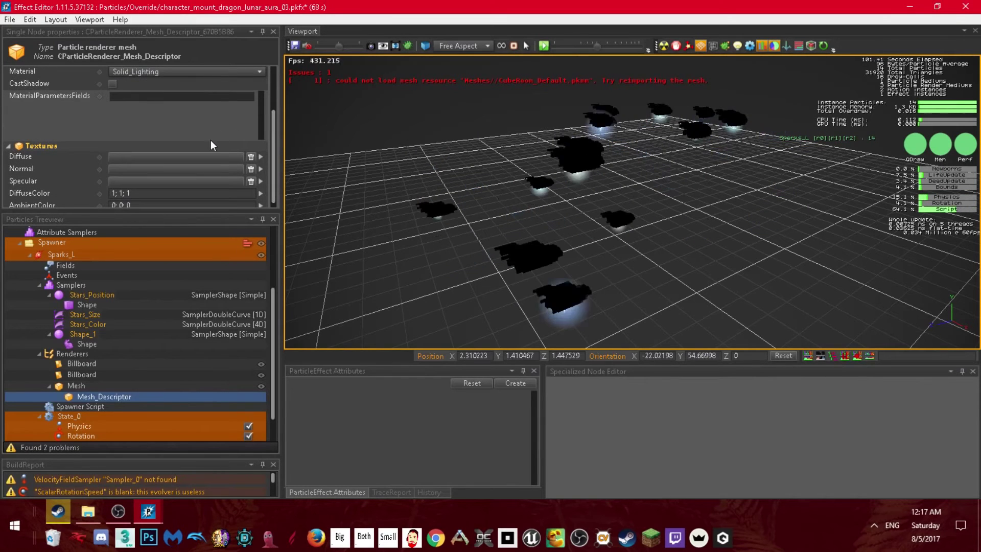
{"action": "double_click", "coordinate": [158, 156]}
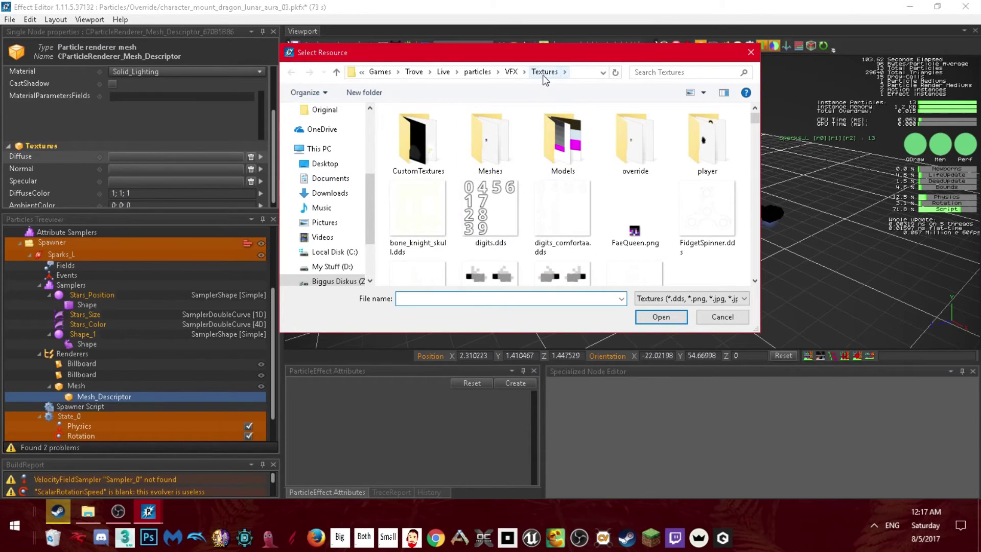
{"action": "left_click", "coordinate": [515, 72]}
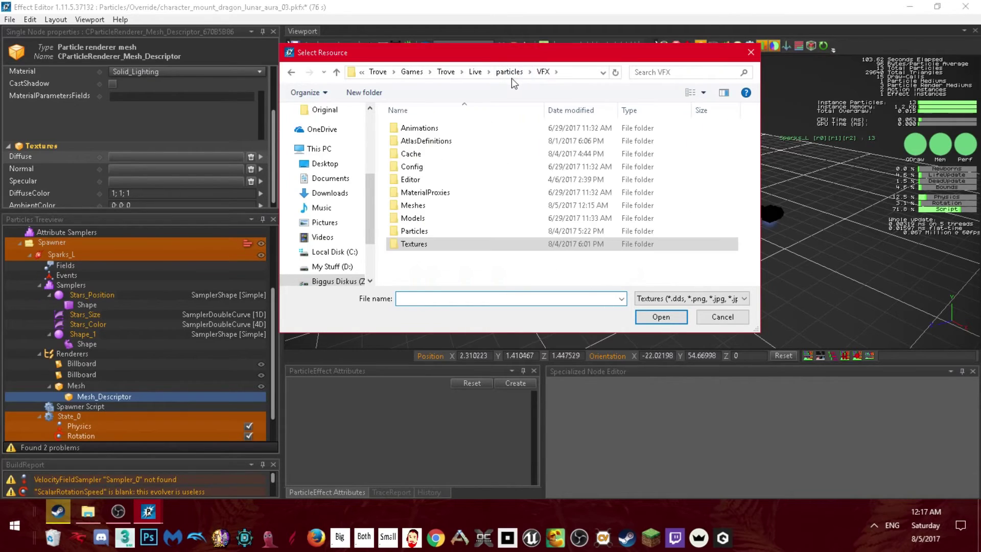
{"action": "double_click", "coordinate": [439, 205]}
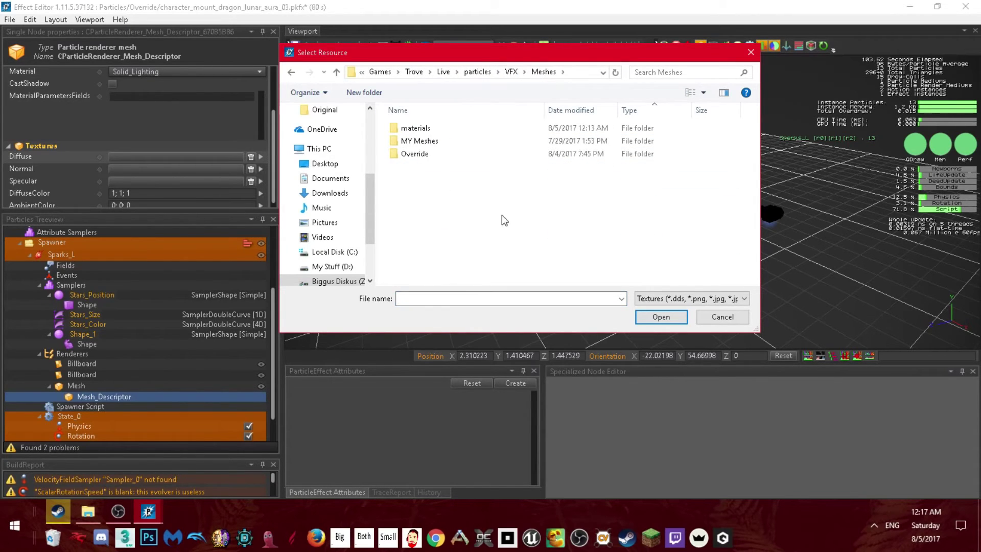
{"action": "double_click", "coordinate": [442, 128]}
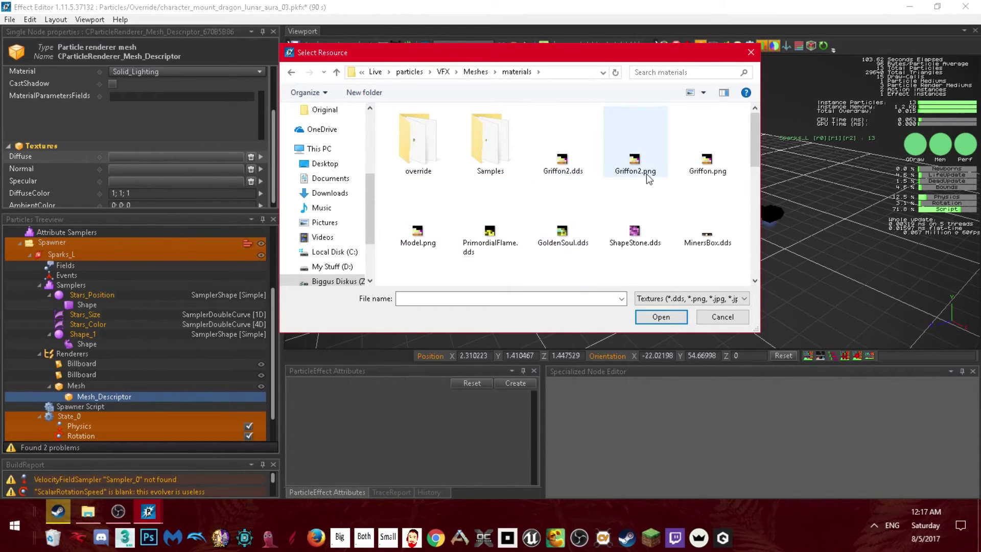
{"action": "double_click", "coordinate": [568, 168]}
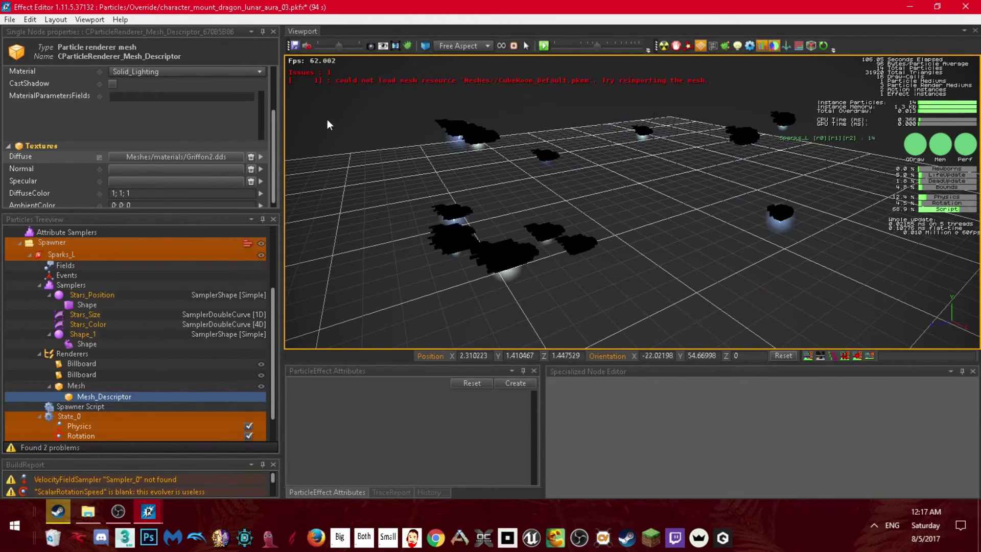
- Set the mesh descriptor's AmbientColor to 1; 1; 1 and view the griffon heads from the front
{"action": "scroll", "coordinate": [273, 134], "scroll_direction": "down", "scroll_amount": 1}
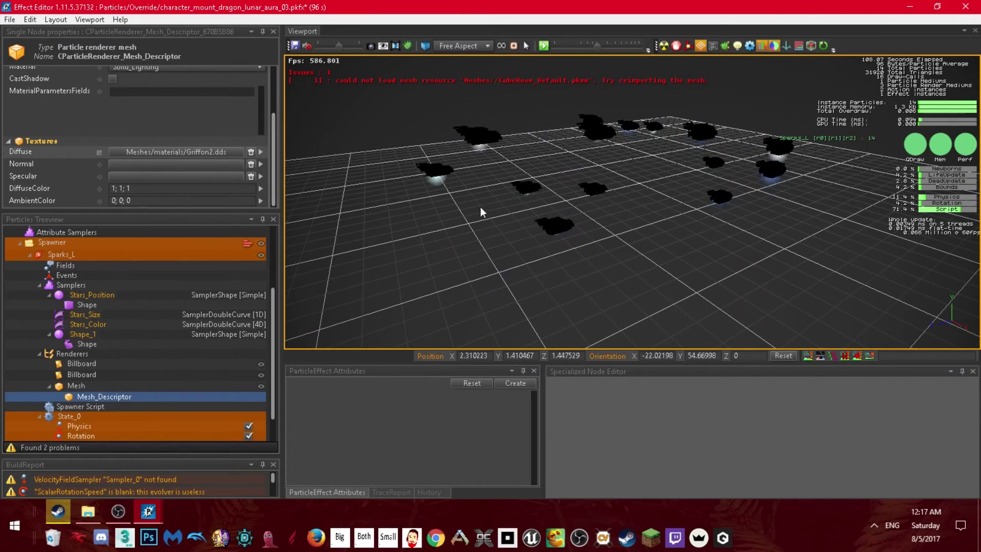
{"action": "left_click", "coordinate": [189, 204]}
{"action": "key", "text": "BackSpace"}
{"action": "type", "text": "1"}
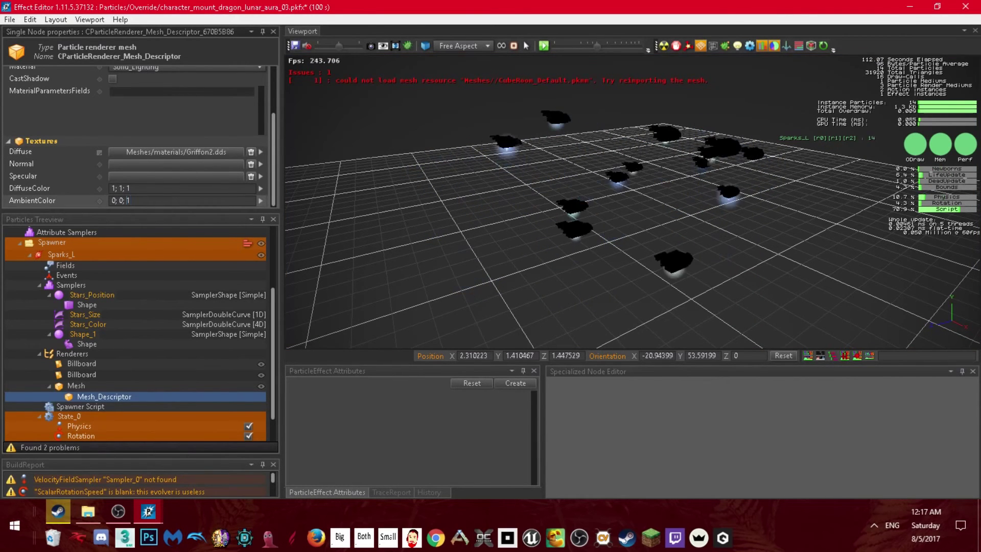
{"action": "type", "text": "; 1"}
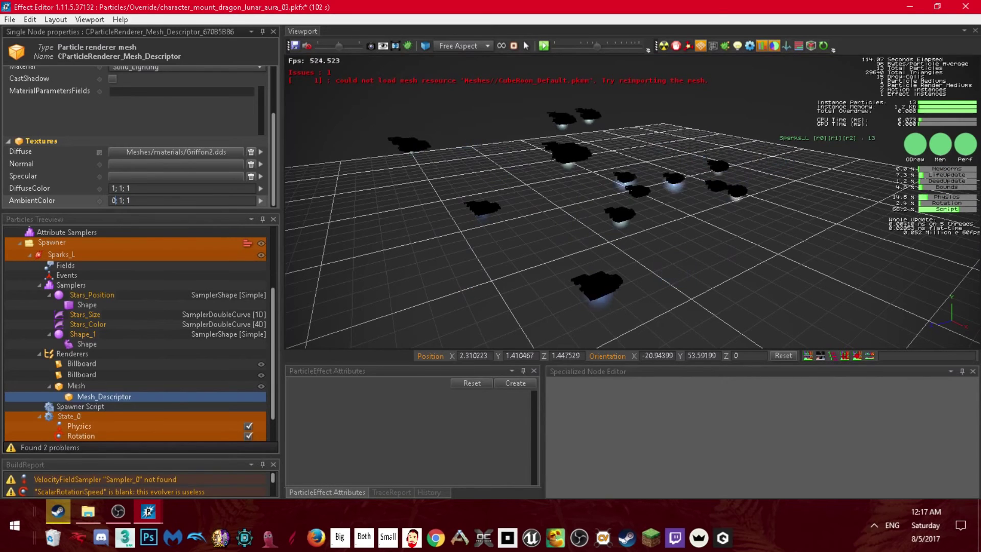
{"action": "key", "text": "BackSpace"}
{"action": "type", "text": "1"}
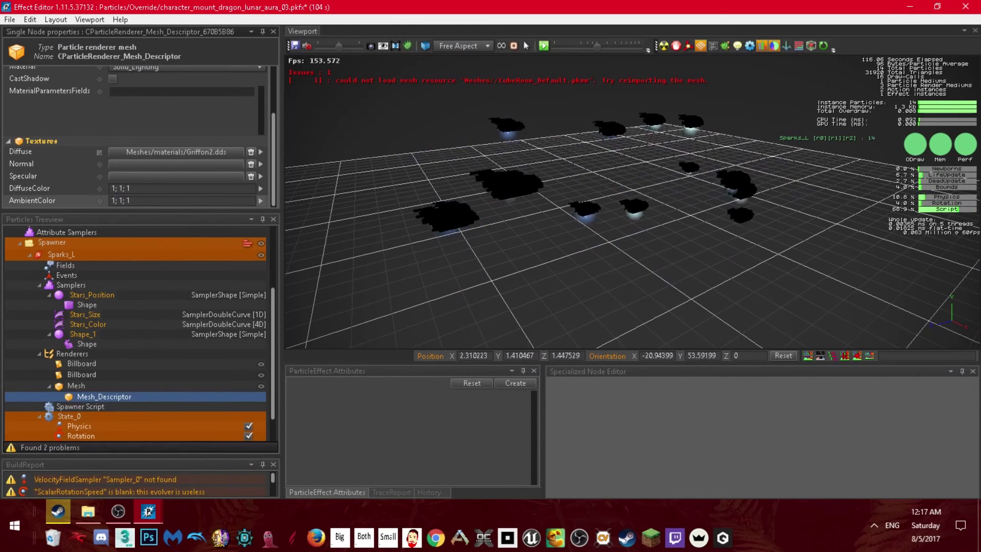
{"action": "key", "text": "Return"}
{"action": "right_click_drag", "start_coordinate": [688, 227], "coordinate": [413, 222]}
{"action": "key", "text": "s"}
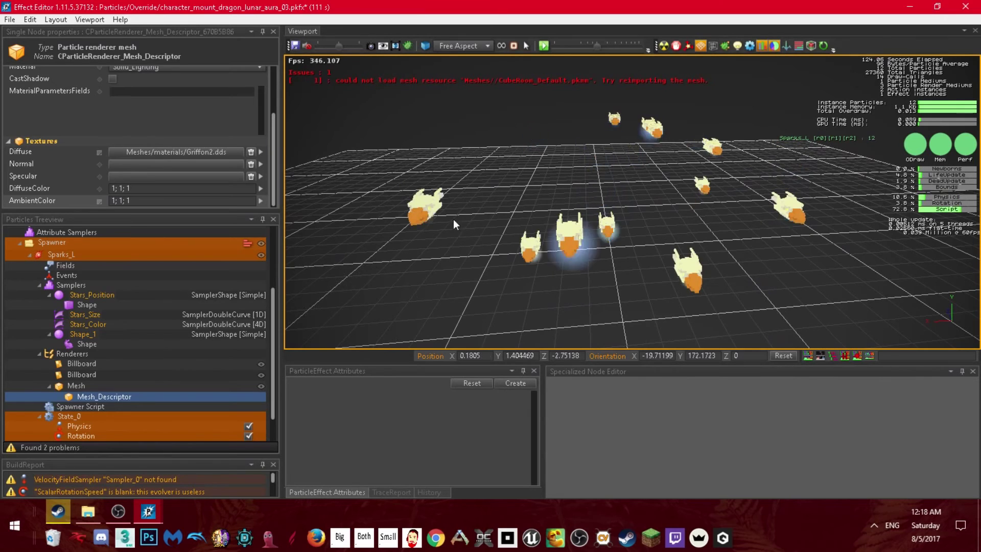
- Try a darker AmbientColor of 0.2; 0.2; 0.2 on the griffon mesh
{"action": "left_click", "coordinate": [143, 201]}
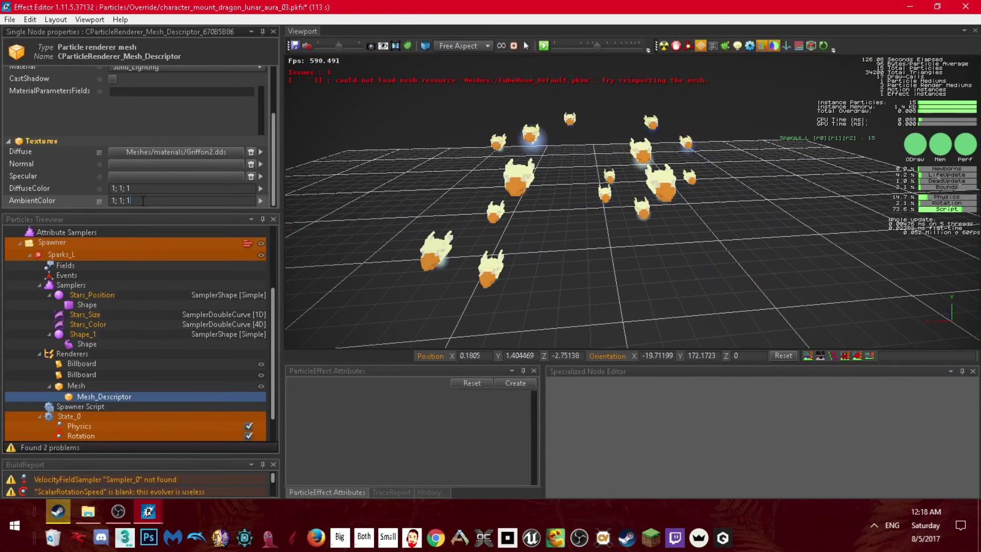
{"action": "key", "text": "BackSpace"}
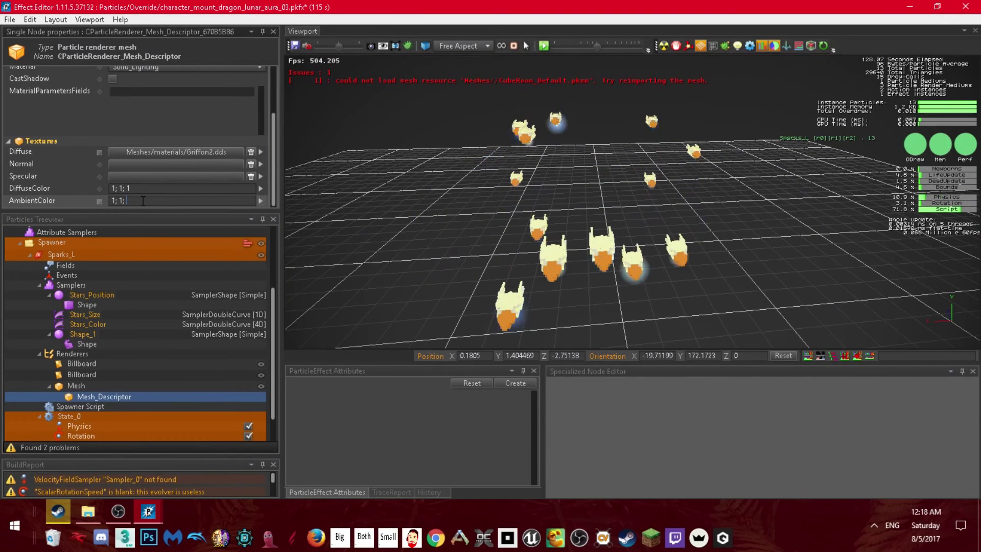
{"action": "type", "text": ".2"}
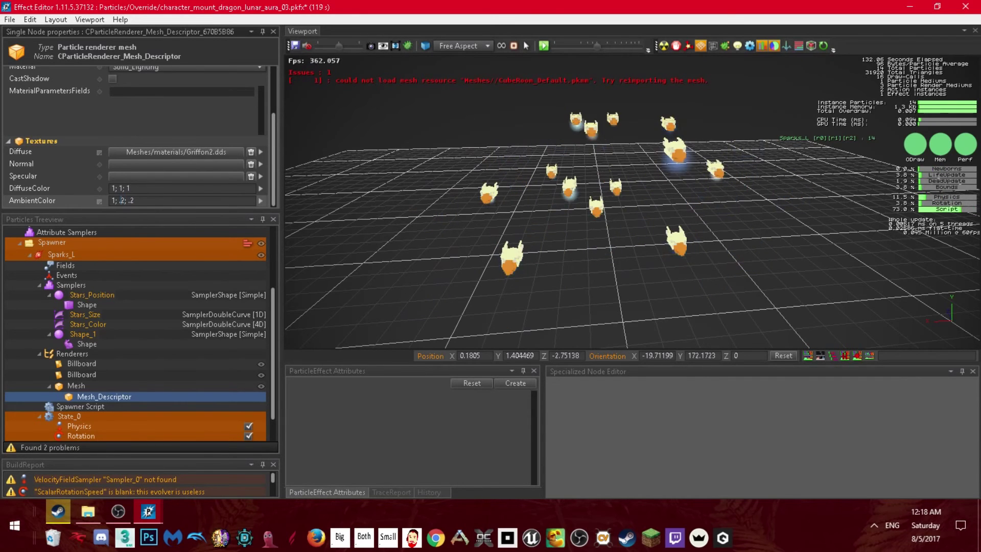
{"action": "key", "text": "BackSpace"}
{"action": "type", "text": ".2"}
{"action": "key", "text": "Return"}
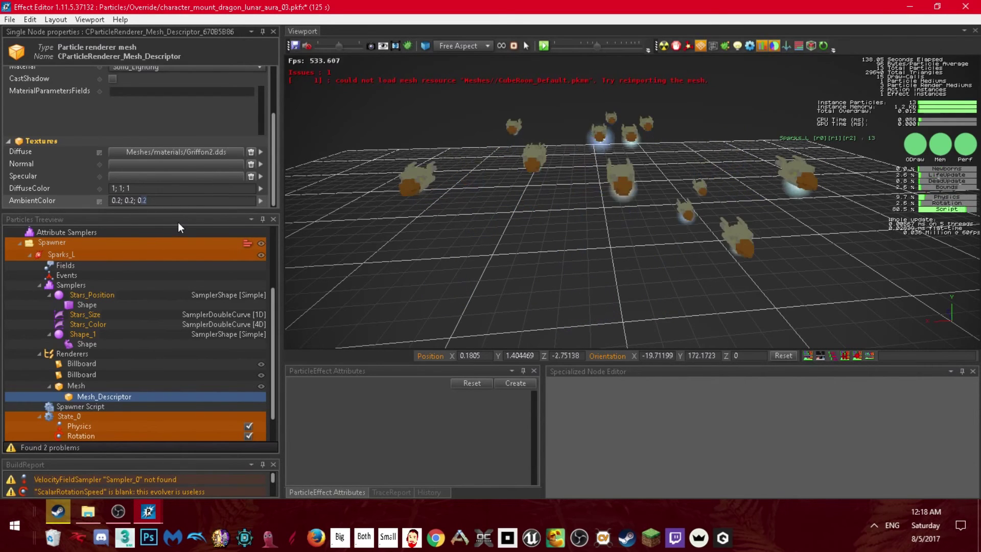
- Restore all three AmbientColor components of the griffon mesh to 1
{"action": "type", "text": "1"}
{"action": "key", "text": "Right"}
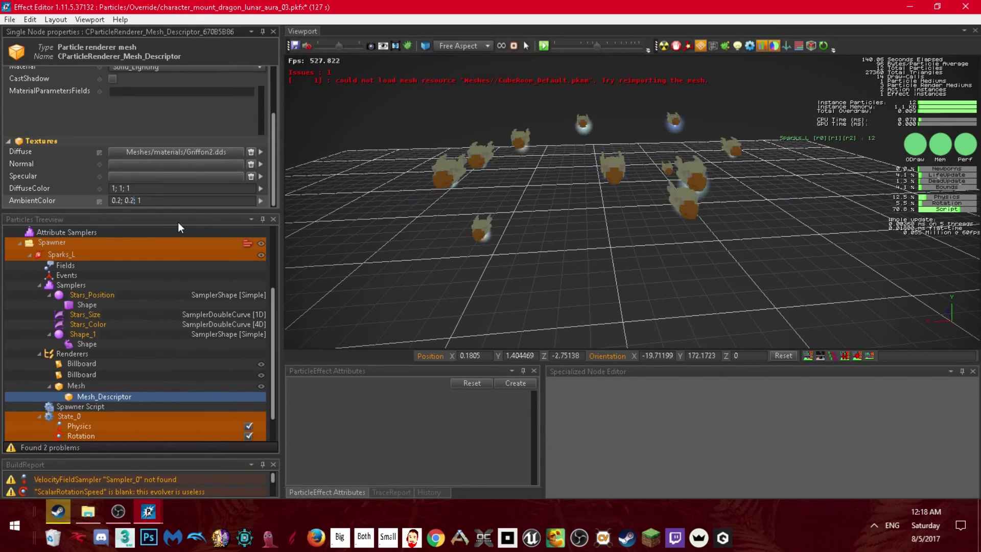
{"action": "key", "text": "BackSpace"}
{"action": "key", "text": "BackSpace"}
{"action": "key", "text": "BackSpace"}
{"action": "type", "text": "1"}
{"action": "key", "text": "Left"}
{"action": "key", "text": "Left"}
{"action": "key", "text": "Left"}
{"action": "key", "text": "BackSpace"}
{"action": "key", "text": "BackSpace"}
{"action": "key", "text": "BackSpace"}
{"action": "type", "text": "1"}
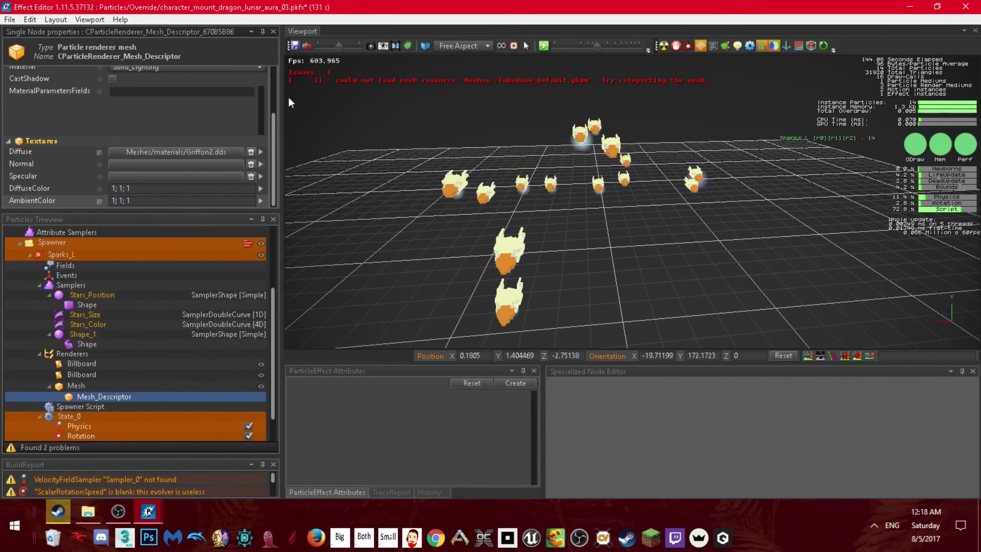
- Examine the textured griffon head particles in the viewport from several angles and distances
{"action": "key", "text": "a"}
{"action": "right_click_drag", "start_coordinate": [434, 153], "coordinate": [516, 160]}
{"action": "key", "text": "s"}
{"action": "key", "text": "w"}
{"action": "key", "text": "d"}
{"action": "right_click_drag", "start_coordinate": [961, 185], "coordinate": [876, 183]}
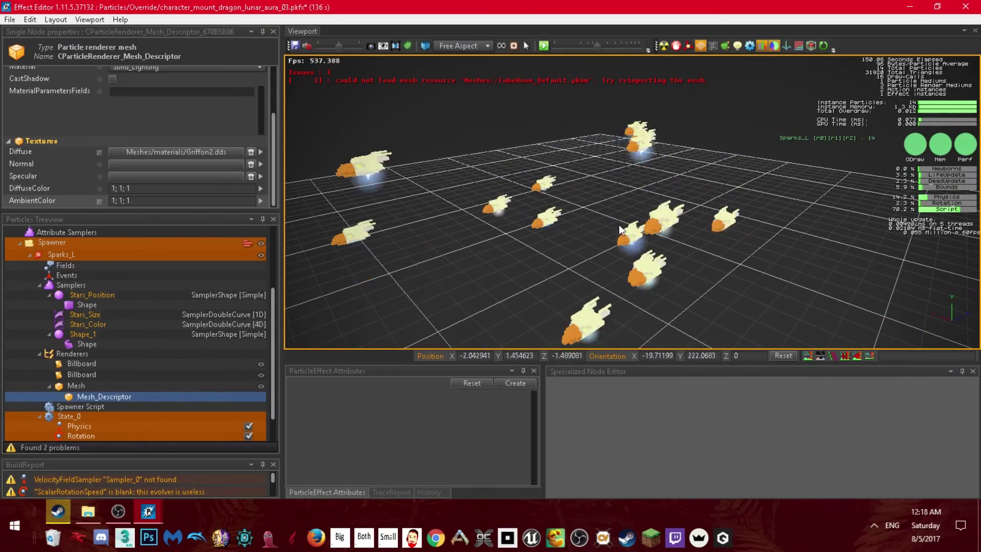
{"action": "right_click_drag", "start_coordinate": [619, 226], "coordinate": [542, 231]}
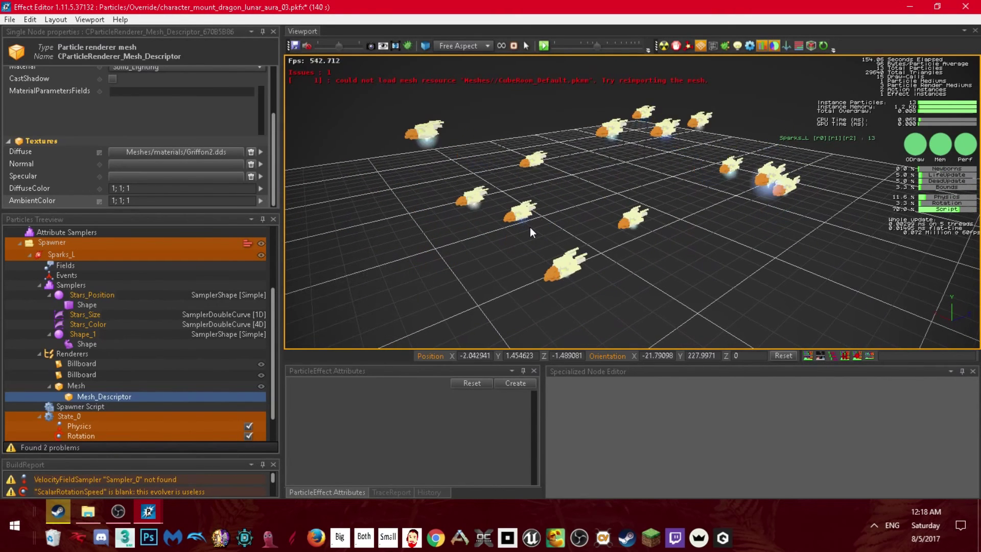
{"action": "right_click_drag", "start_coordinate": [543, 234], "coordinate": [548, 225]}
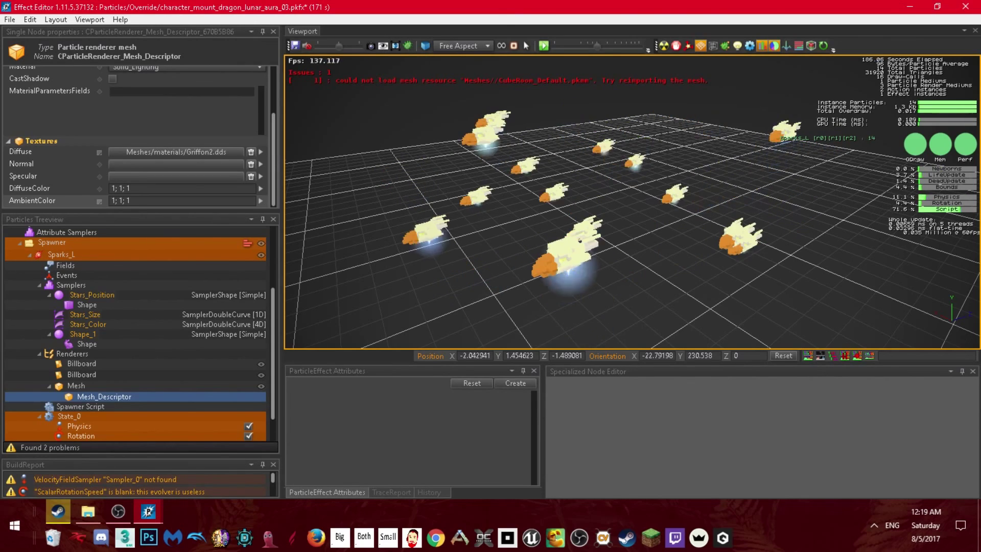
{"action": "right_click_drag", "start_coordinate": [673, 198], "coordinate": [601, 191]}
{"action": "key", "text": "w"}
{"action": "key", "text": "s"}
{"action": "key", "text": "w"}
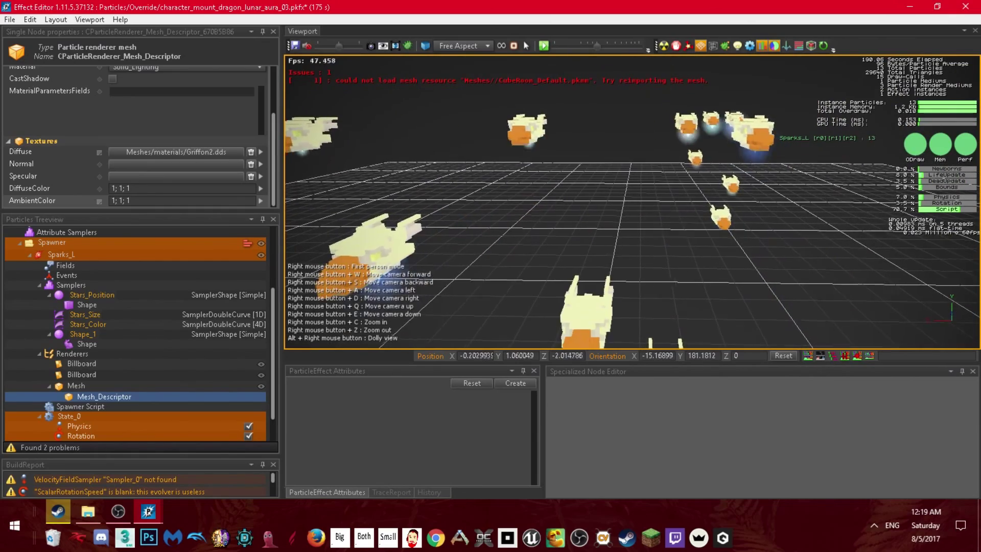